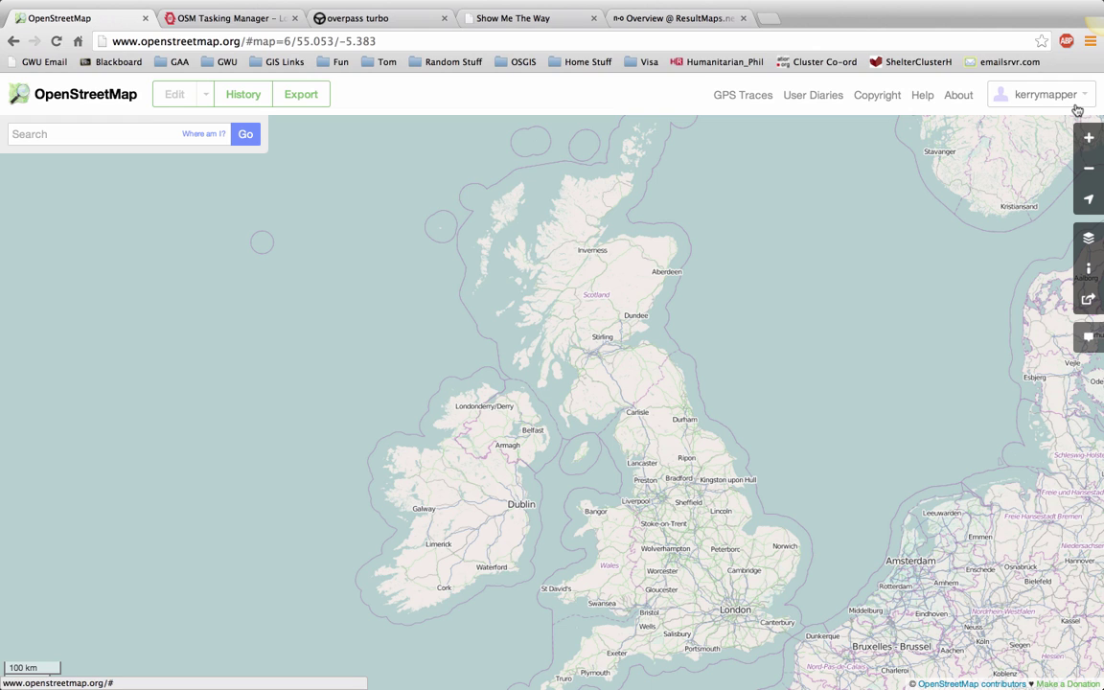
Step: Examine the world map from the British Isles across Europe and the Atlantic to the eastern United States
{"action": "left_click_drag", "start_coordinate": [948, 381], "coordinate": [876, 276]}
{"action": "left_click_drag", "start_coordinate": [949, 407], "coordinate": [784, 391]}
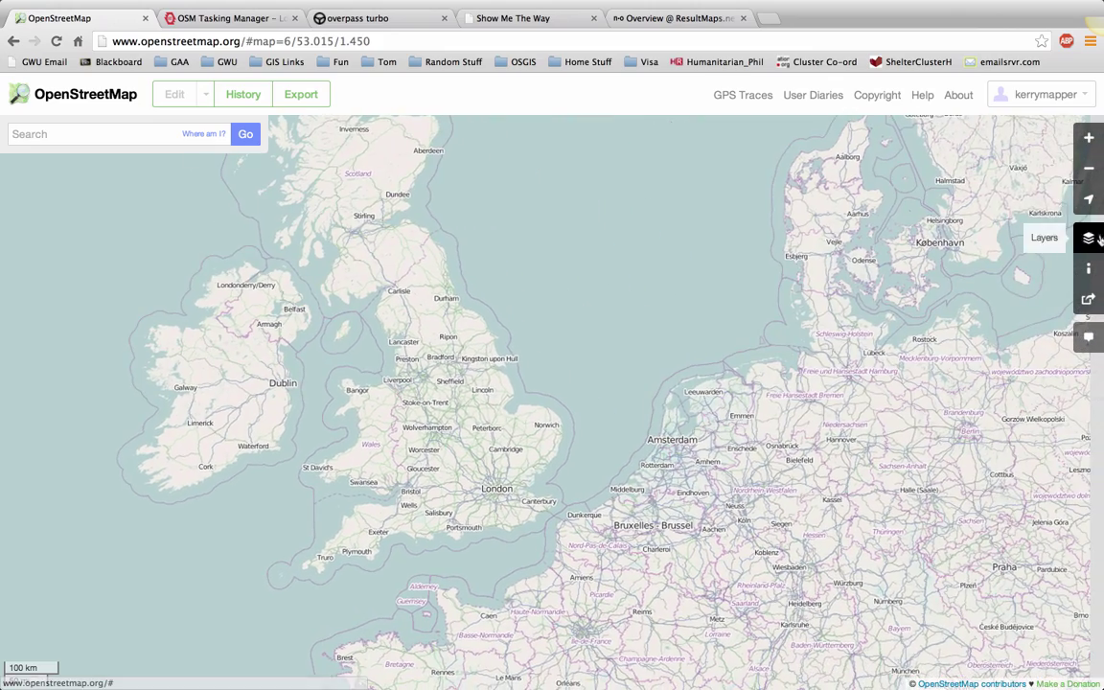
{"action": "left_click", "coordinate": [1090, 174]}
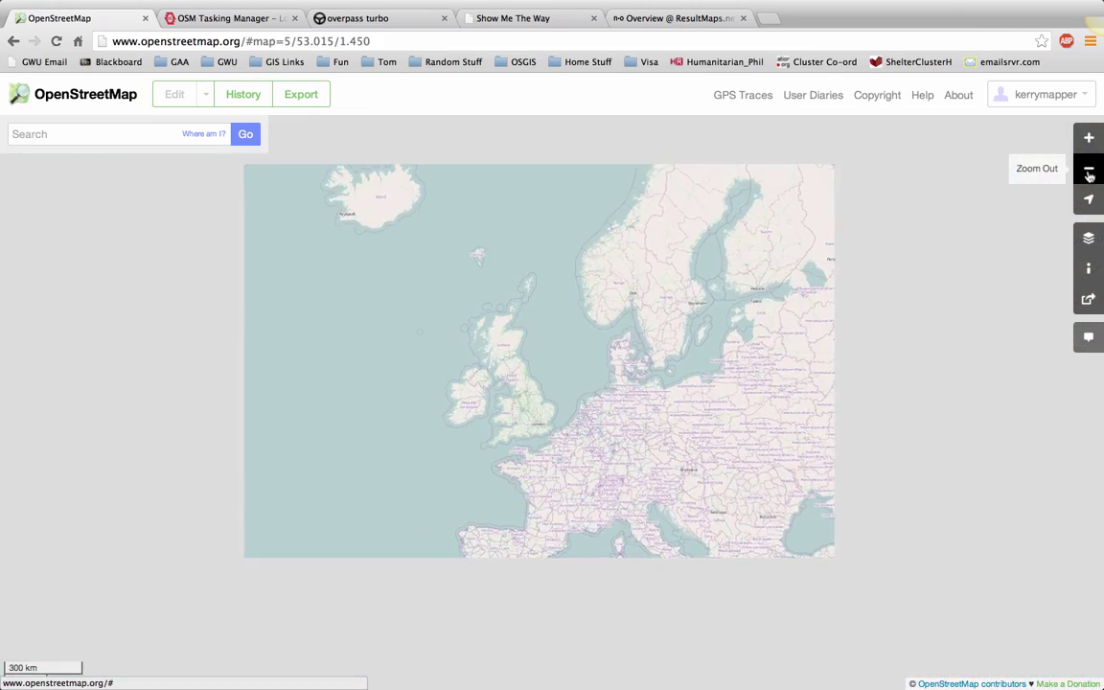
{"action": "left_click_drag", "start_coordinate": [946, 326], "coordinate": [574, 370]}
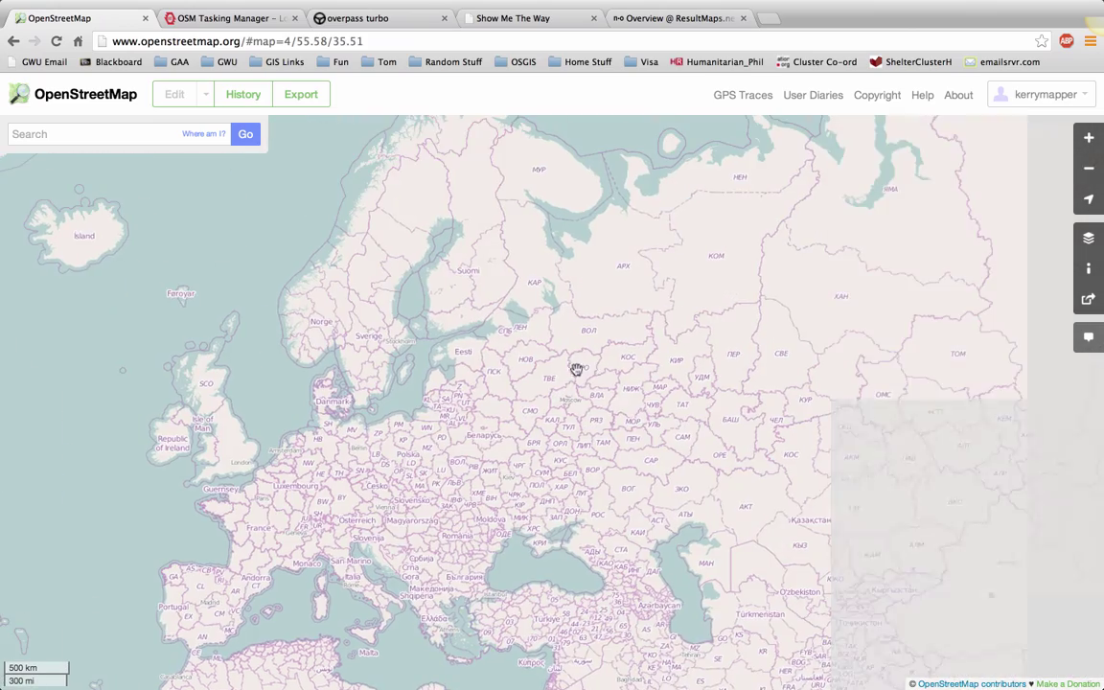
{"action": "left_click_drag", "start_coordinate": [759, 560], "coordinate": [944, 463]}
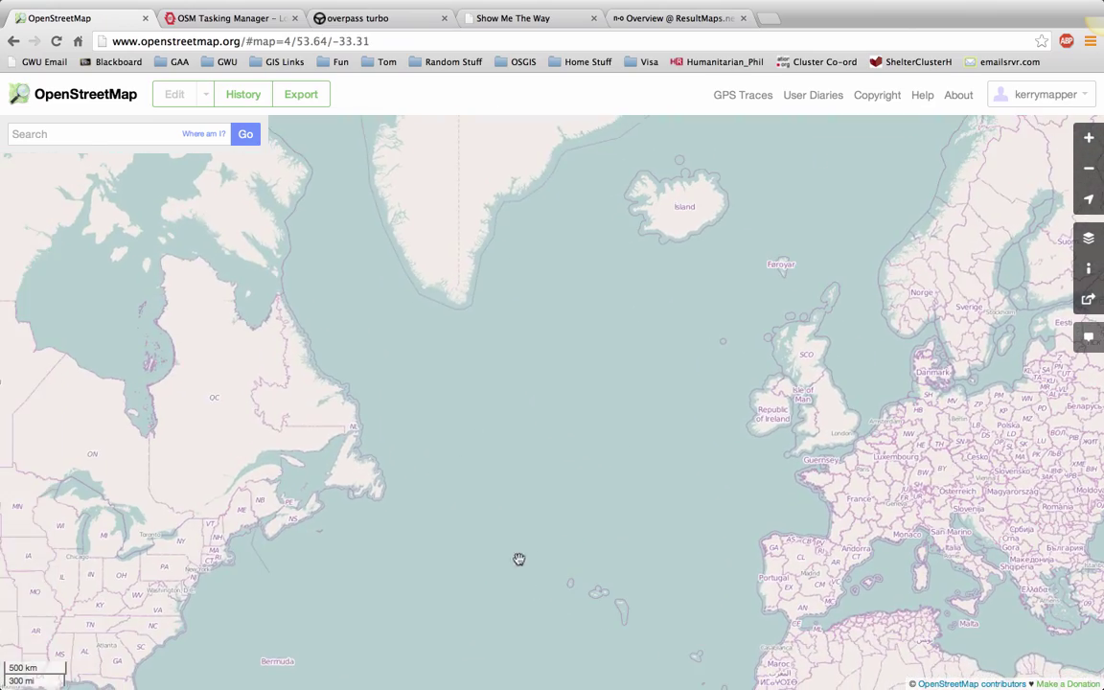
{"action": "left_click_drag", "start_coordinate": [493, 567], "coordinate": [511, 411]}
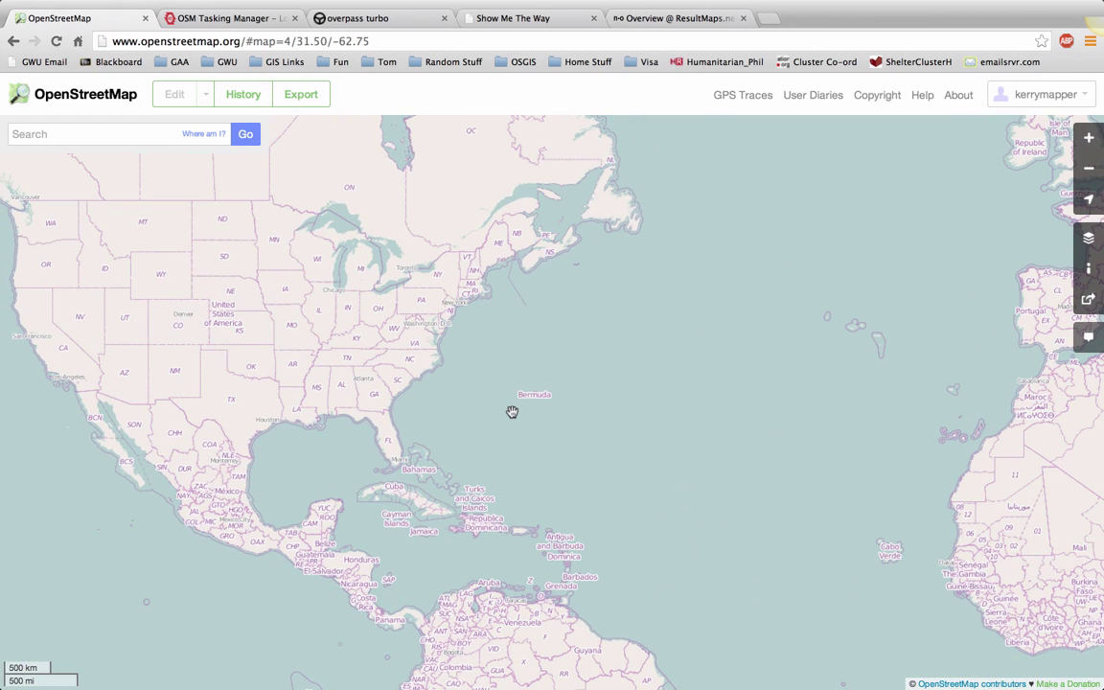
{"action": "left_click", "coordinate": [1089, 137]}
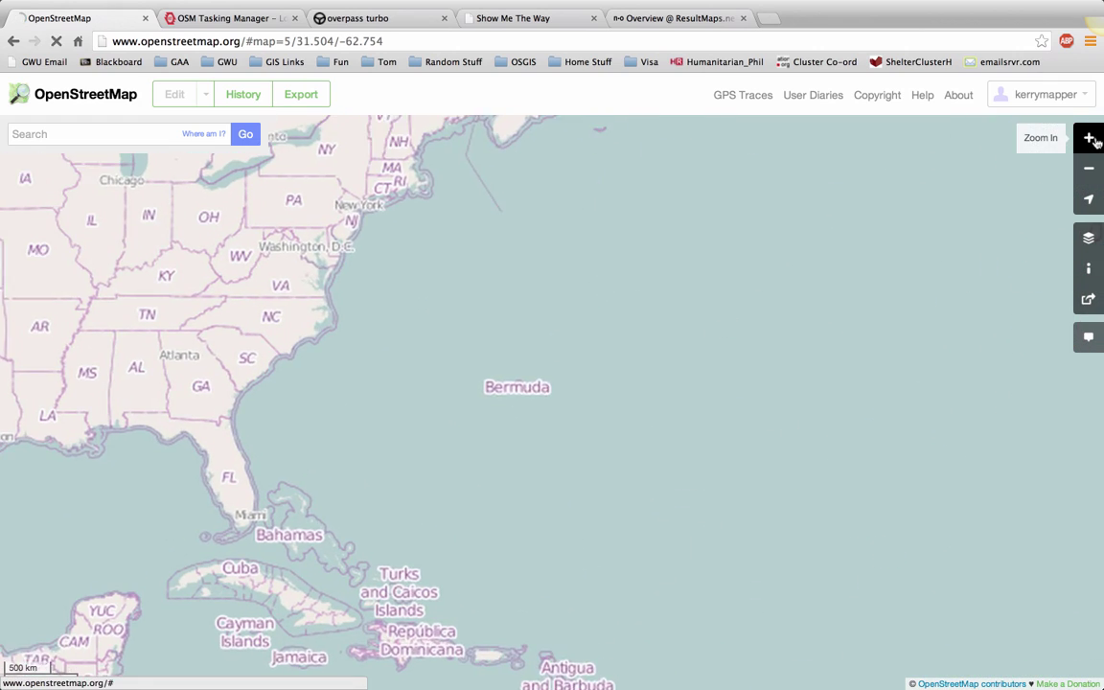
{"action": "left_click_drag", "start_coordinate": [422, 283], "coordinate": [670, 388]}
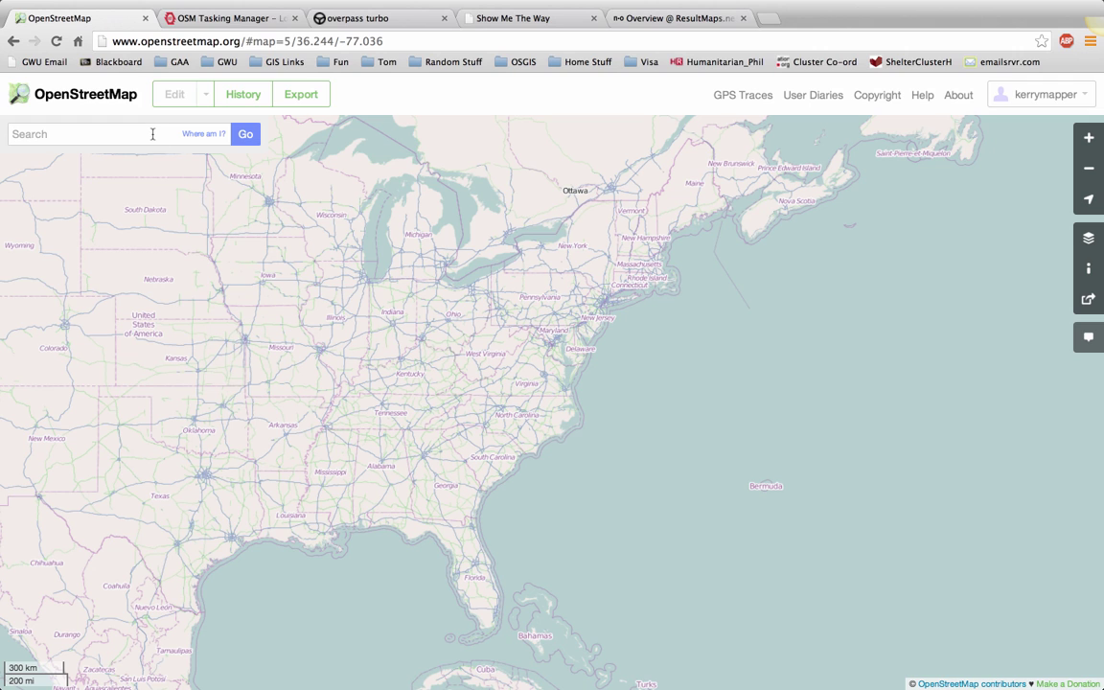
Step: Search the map for Washington DC and open the city result in the District of Columbia
{"action": "left_click", "coordinate": [151, 133]}
{"action": "type", "text": "Washington DC"}
{"action": "key", "text": "Return"}
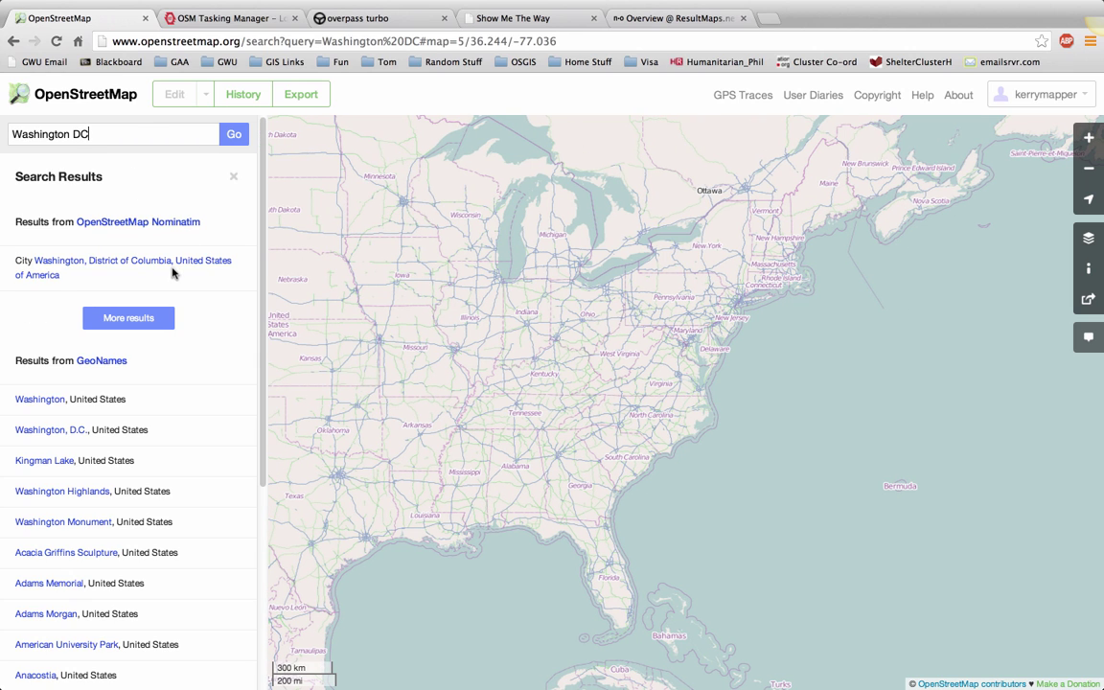
{"action": "left_click", "coordinate": [174, 267]}
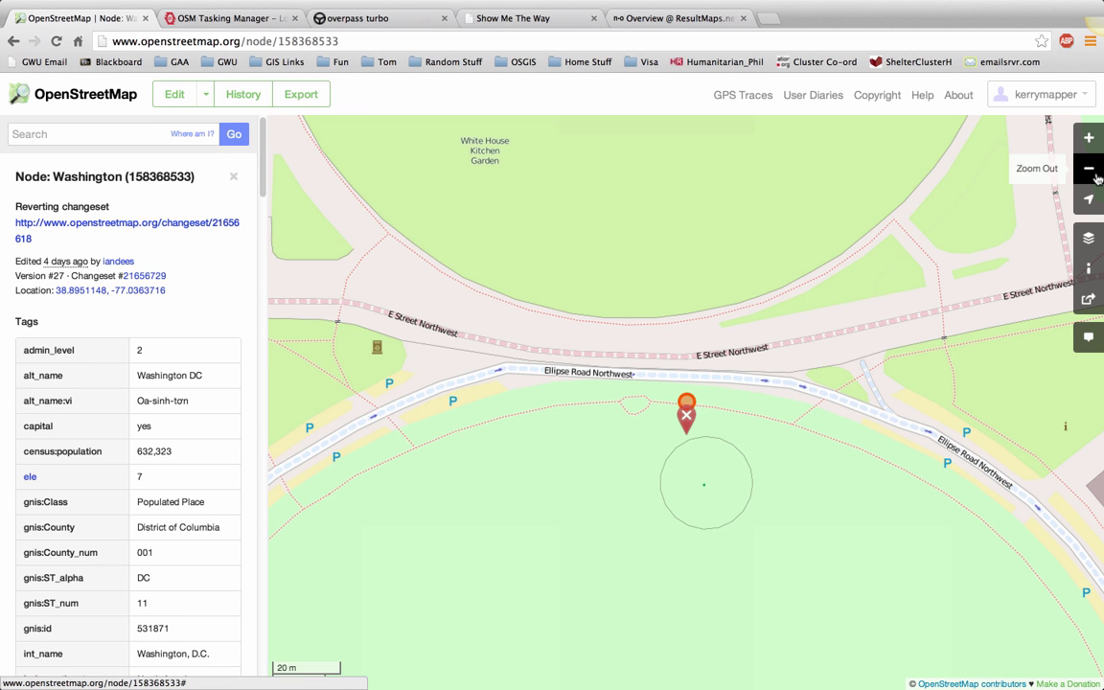
Step: Examine the mapped streets, buildings and house numbers of Washington, from the White House area east past Union Station to Stanton Park
{"action": "left_click", "coordinate": [1090, 169]}
{"action": "left_click", "coordinate": [1090, 169]}
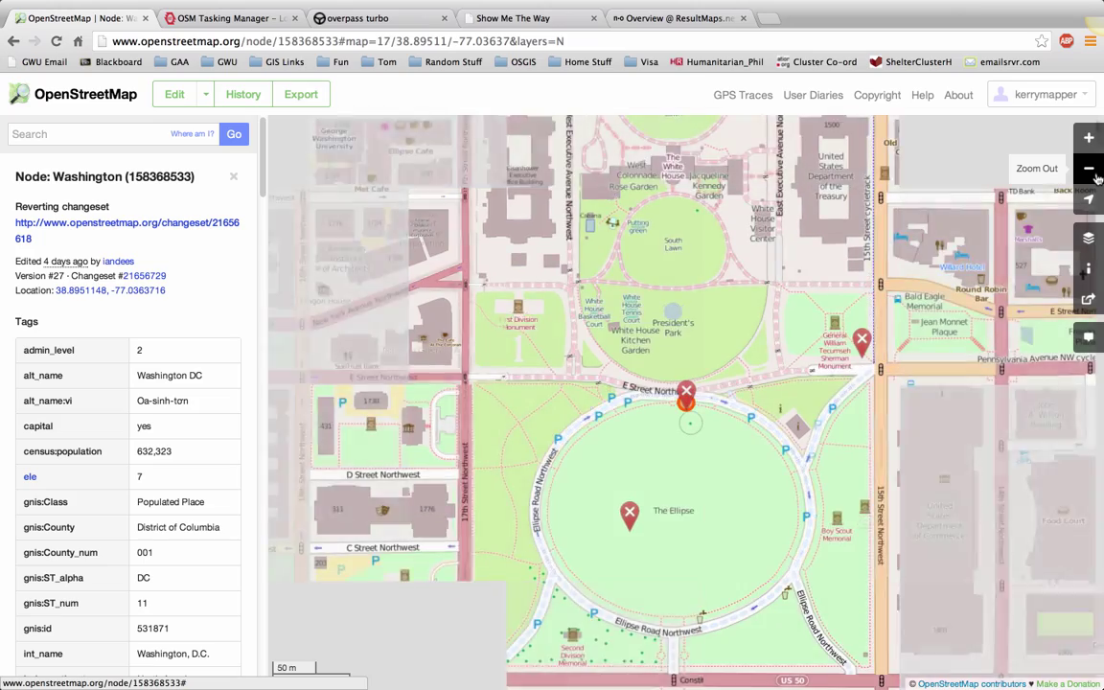
{"action": "left_click", "coordinate": [1095, 172]}
{"action": "left_click", "coordinate": [1095, 173]}
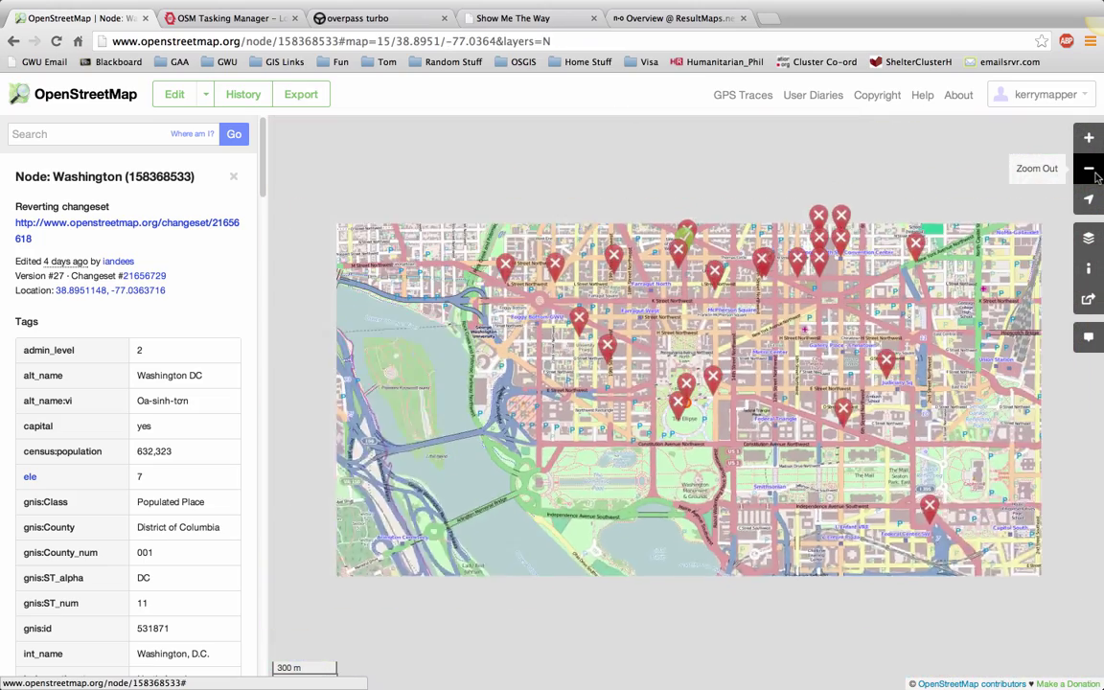
{"action": "left_click", "coordinate": [1090, 169]}
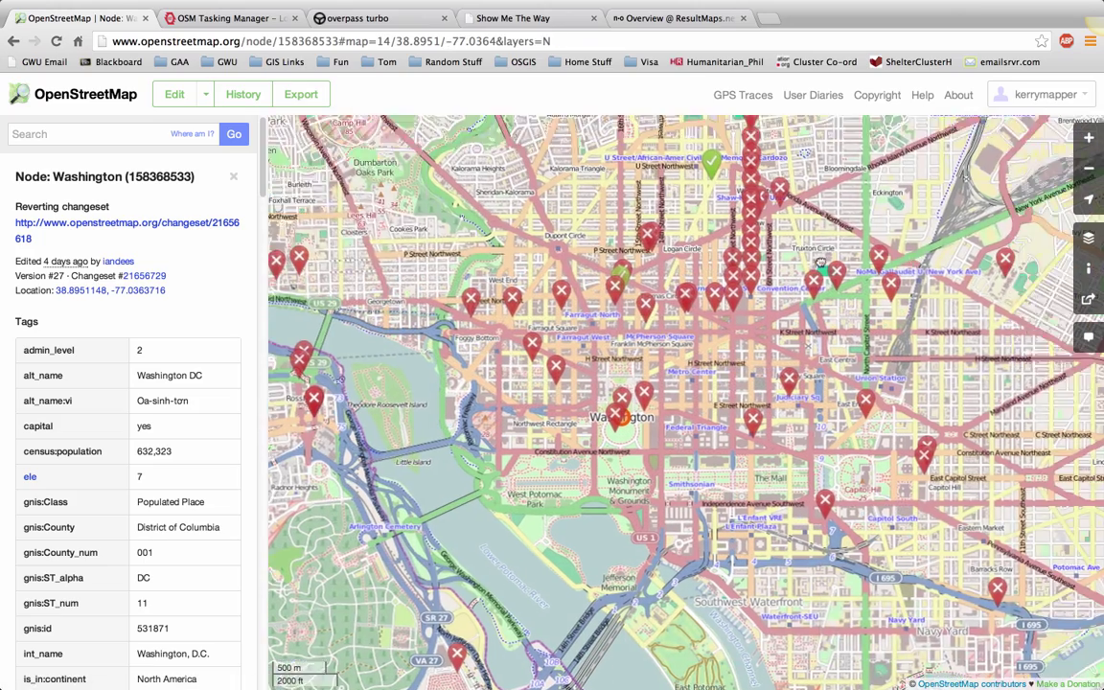
{"action": "left_click_drag", "start_coordinate": [821, 261], "coordinate": [612, 252]}
{"action": "left_click", "coordinate": [1087, 143]}
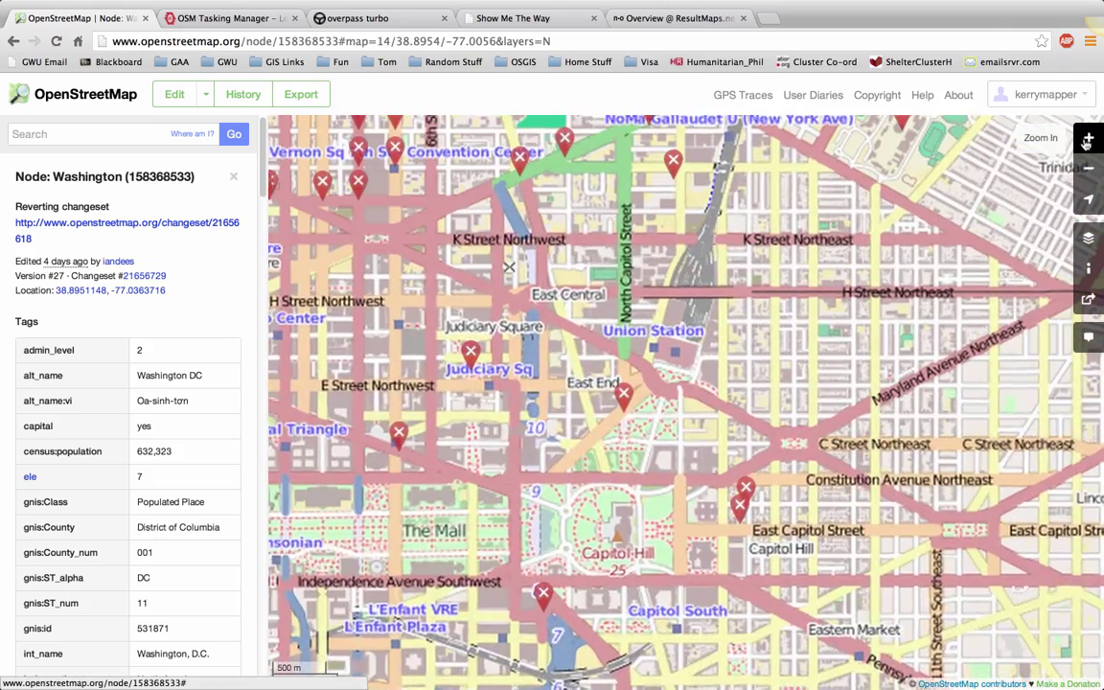
{"action": "left_click", "coordinate": [1087, 141]}
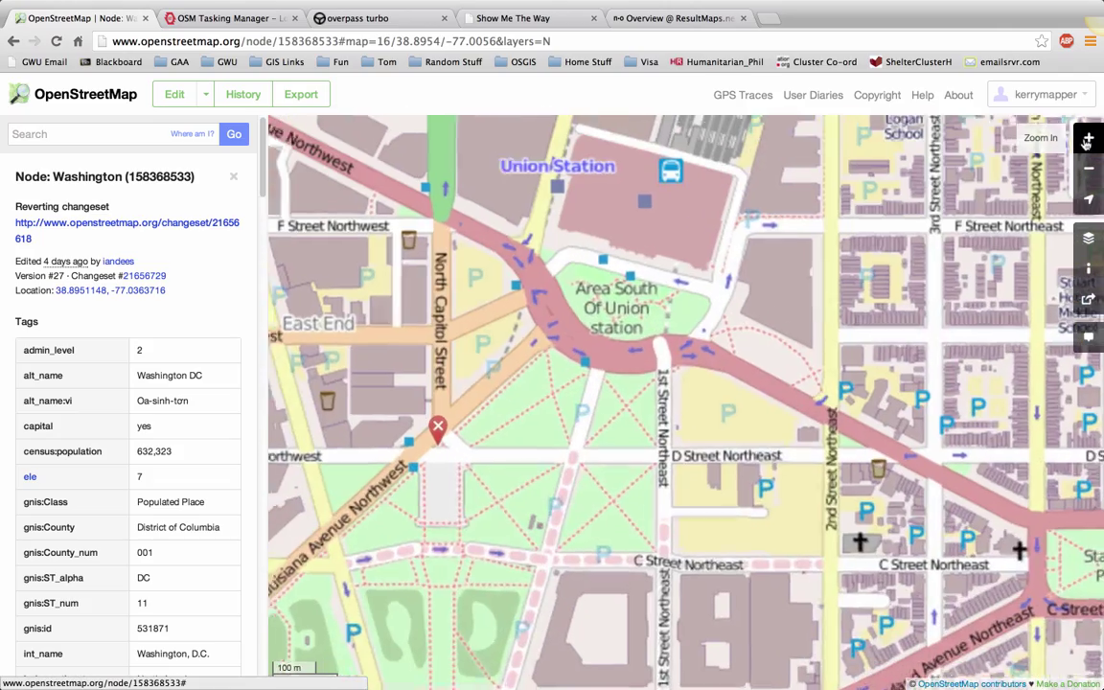
{"action": "left_click", "coordinate": [1087, 141]}
{"action": "left_click_drag", "start_coordinate": [661, 287], "coordinate": [617, 232]}
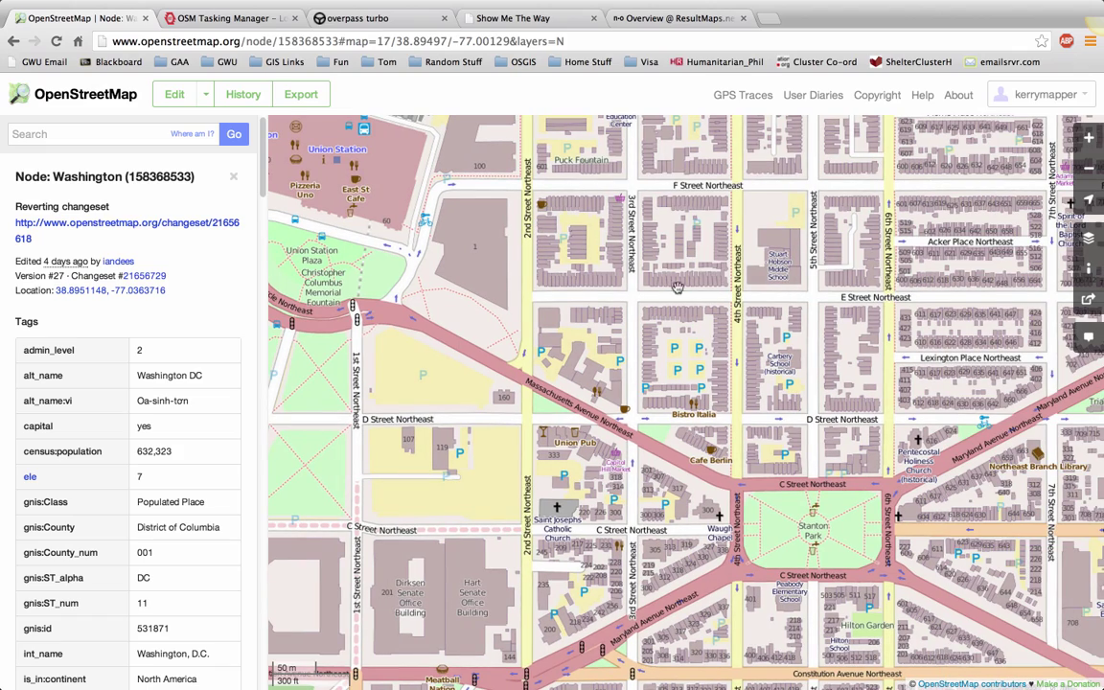
{"action": "left_click_drag", "start_coordinate": [847, 221], "coordinate": [633, 252]}
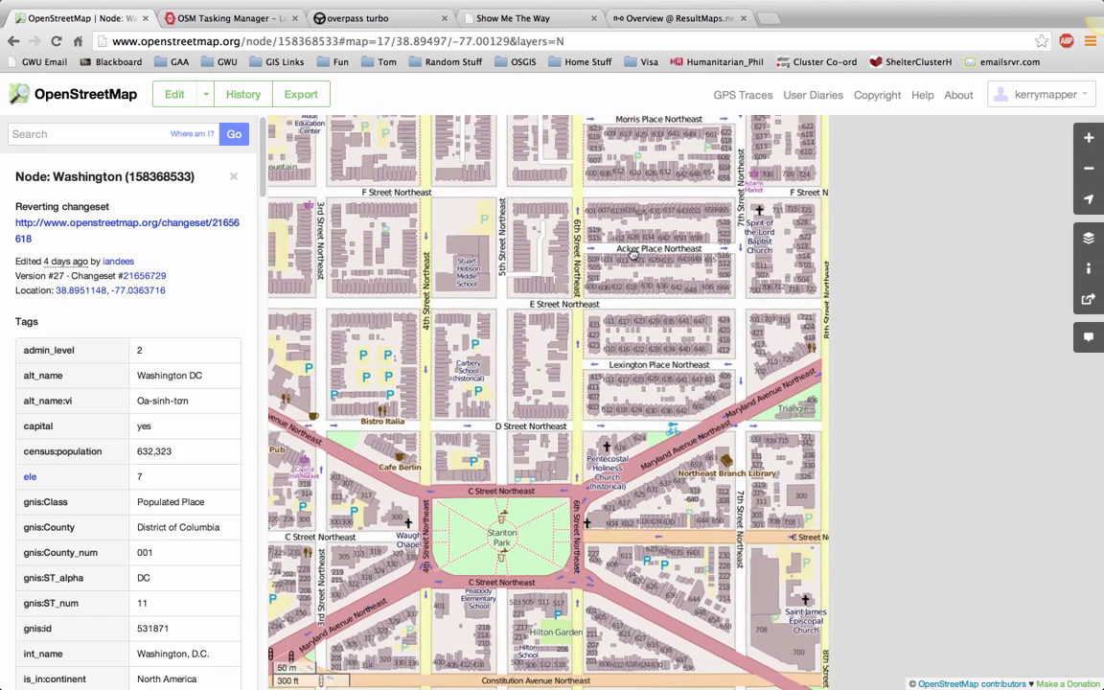
{"action": "left_click_drag", "start_coordinate": [918, 293], "coordinate": [698, 223]}
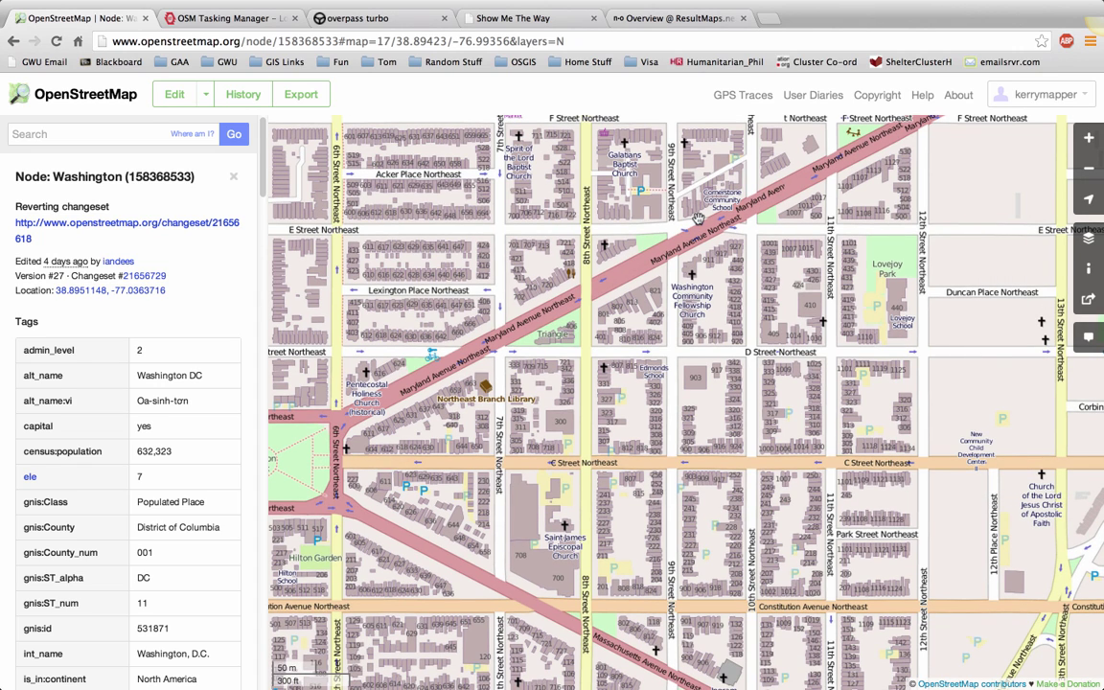
{"action": "left_click_drag", "start_coordinate": [707, 430], "coordinate": [798, 209]}
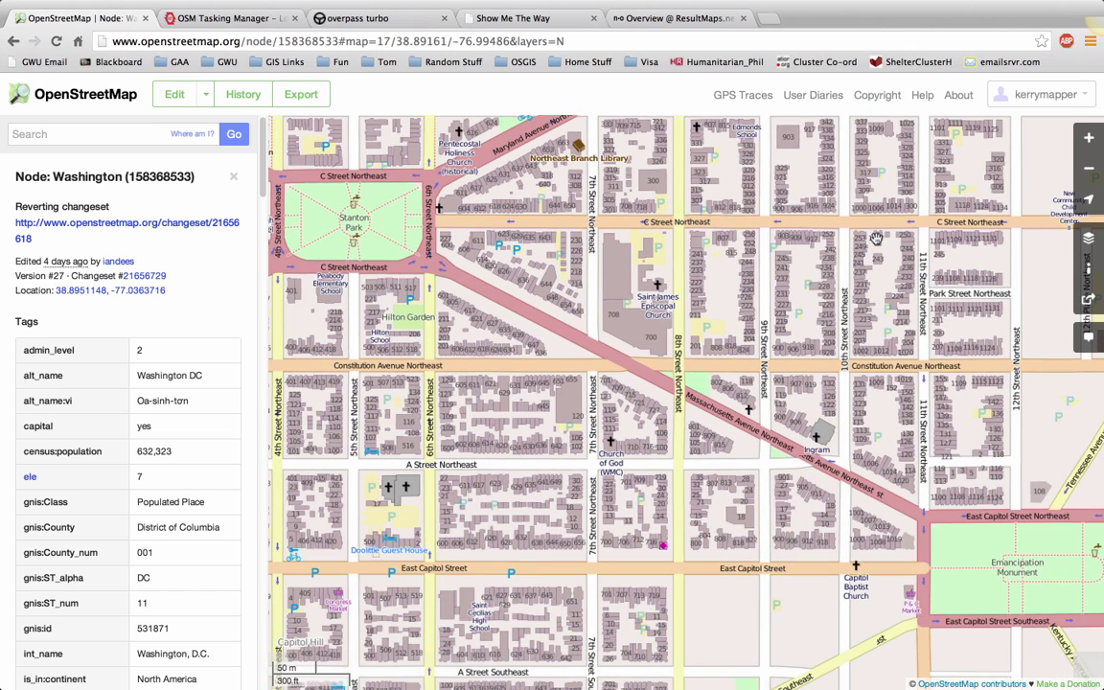
Step: Search the map for Harare, Zimbabwe and open the city result in Harare Province
{"action": "left_click", "coordinate": [112, 134]}
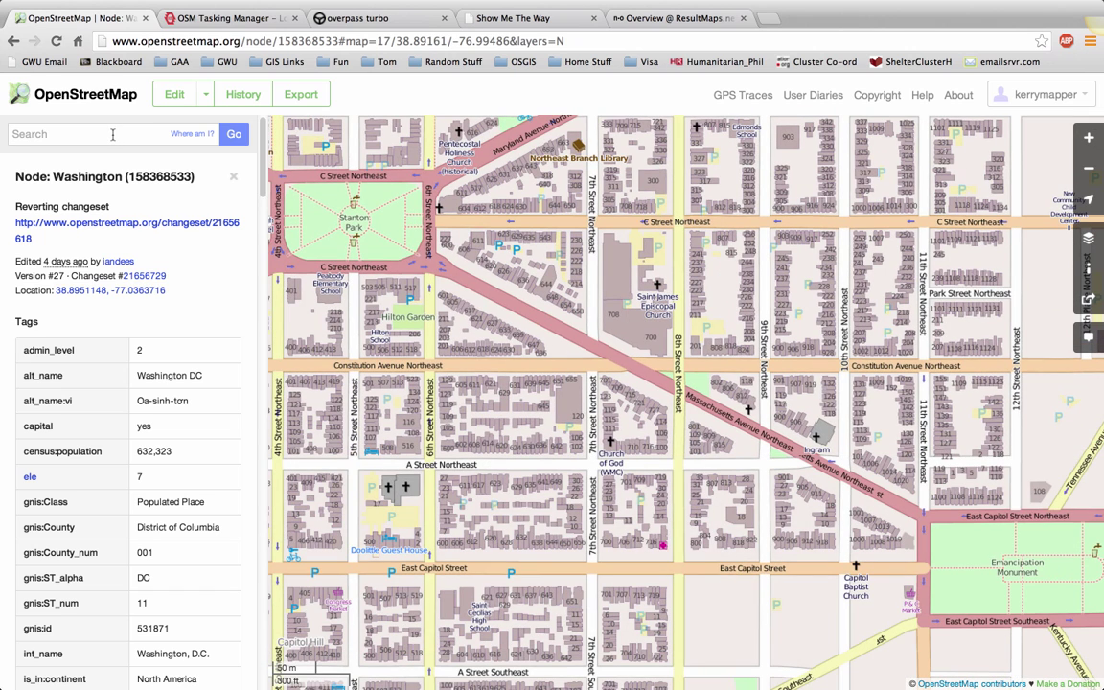
{"action": "type", "text": "hARARE, ZIMBABE"}
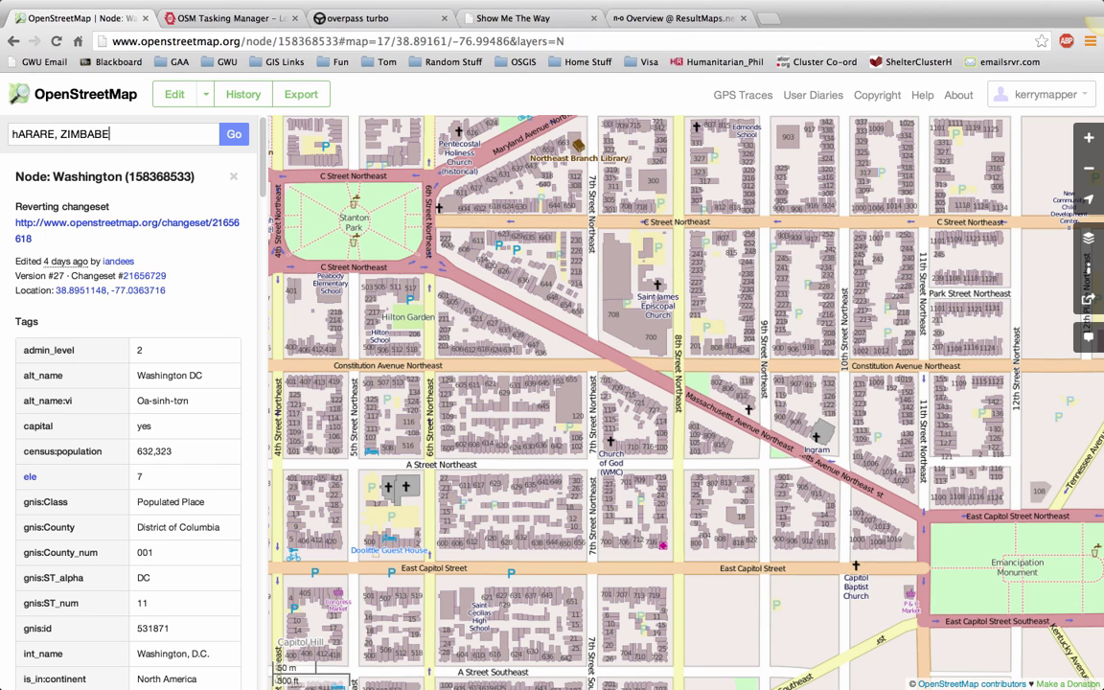
{"action": "key", "text": "Return"}
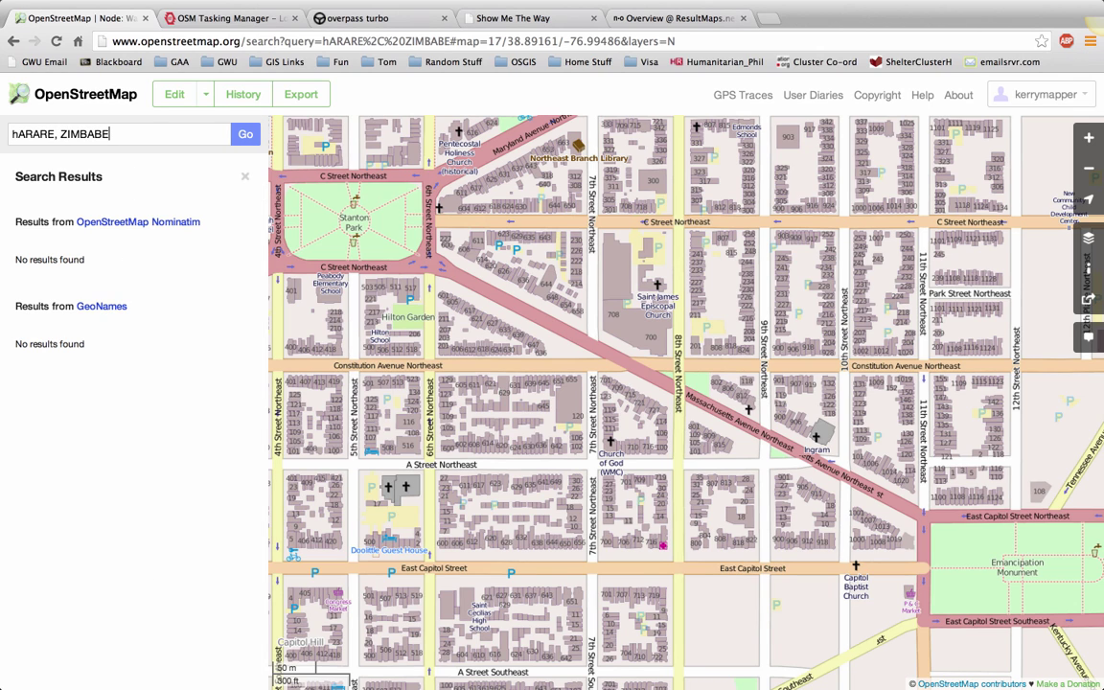
{"action": "key", "text": "BackSpace"}
{"action": "key", "text": "BackSpace"}
{"action": "type", "text": "BWE"}
{"action": "key", "text": "Return"}
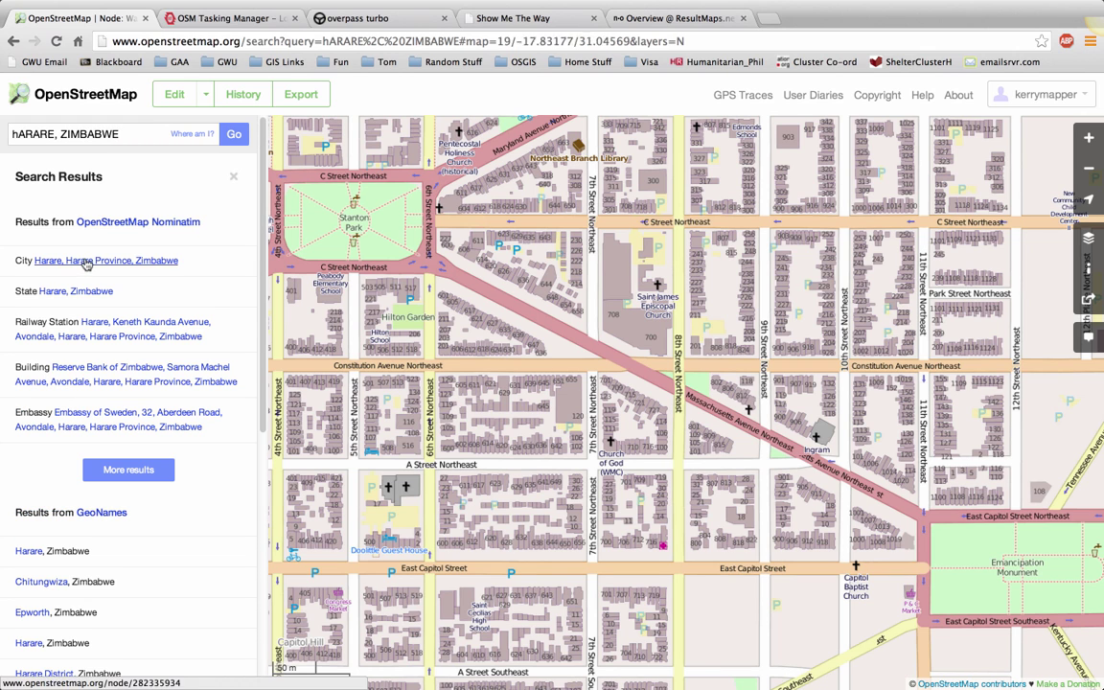
{"action": "left_click", "coordinate": [81, 260]}
Step: Examine the mapped street network and building coverage of Harare, from the city centre out to the surrounding suburbs
{"action": "left_click", "coordinate": [1093, 169]}
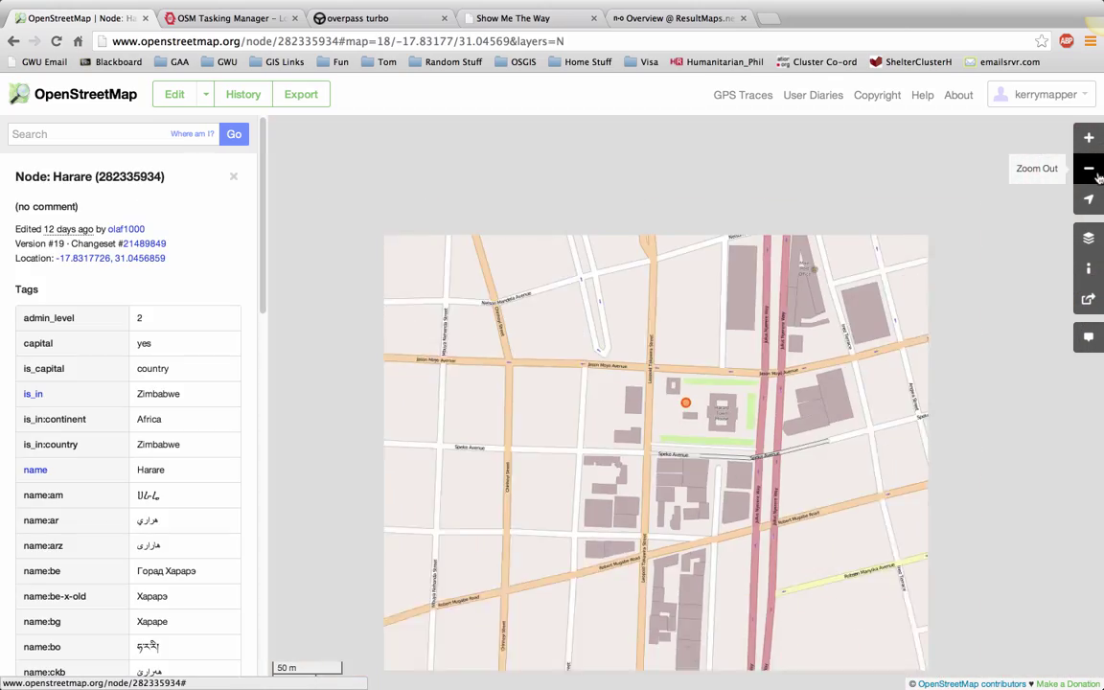
{"action": "left_click", "coordinate": [1098, 177]}
{"action": "left_click", "coordinate": [1098, 177]}
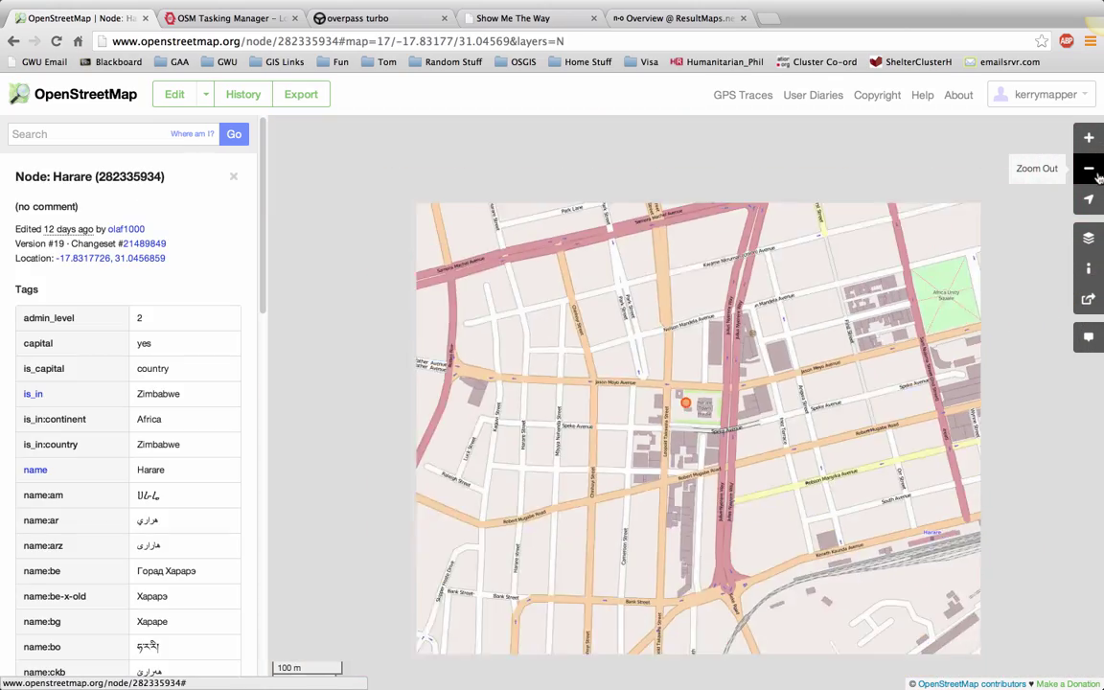
{"action": "left_click", "coordinate": [1099, 177]}
{"action": "left_click", "coordinate": [1098, 177]}
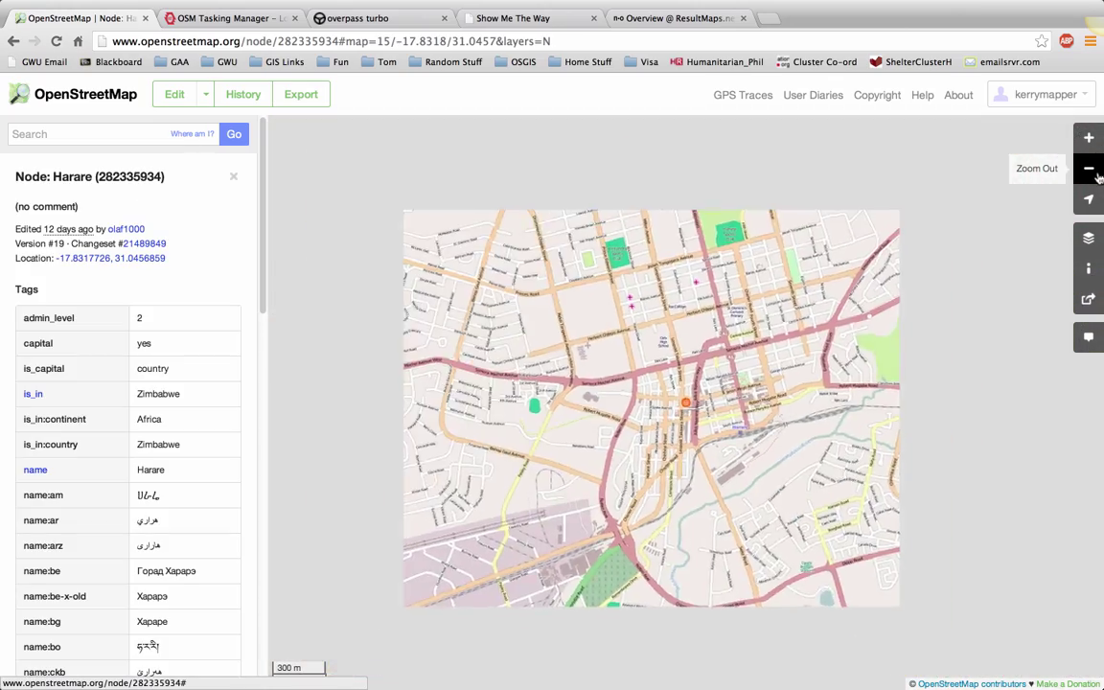
{"action": "left_click", "coordinate": [1099, 177]}
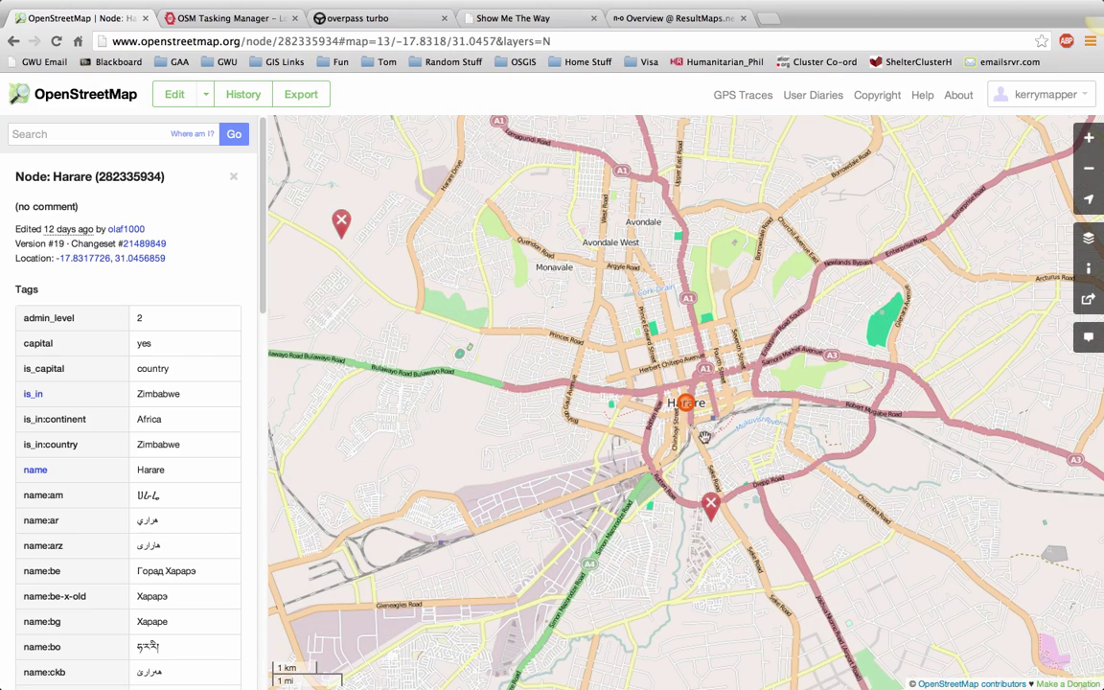
{"action": "left_click_drag", "start_coordinate": [847, 391], "coordinate": [772, 430]}
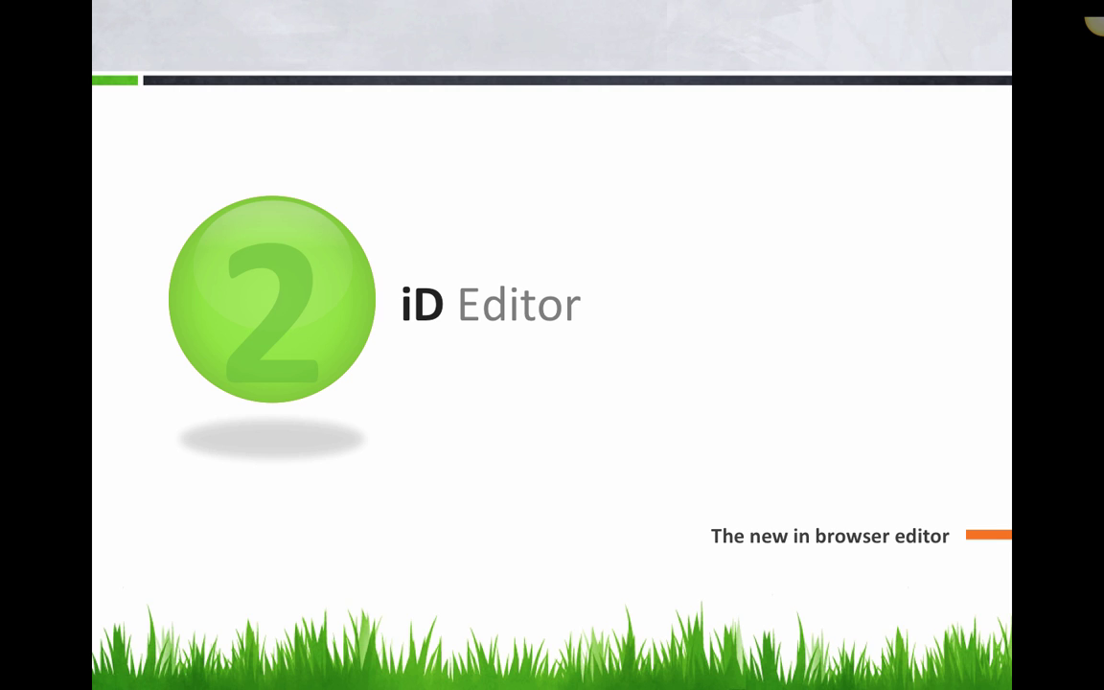
{"action": "key", "text": "Right"}
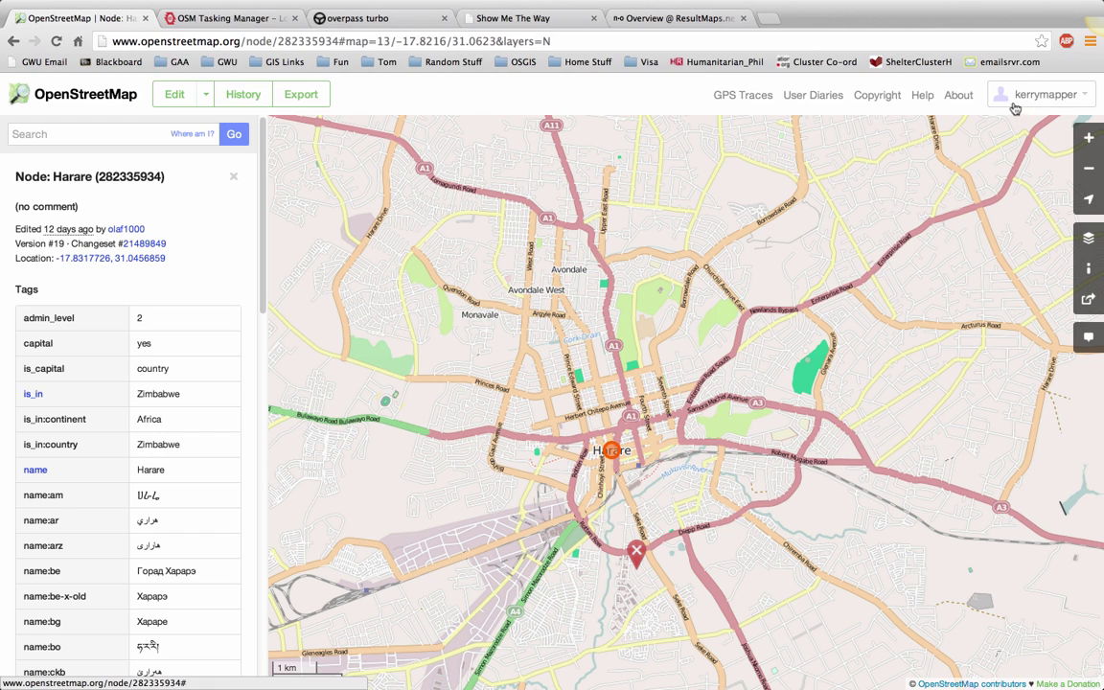
Step: Open the Harare area in the iD in-browser editor, close enough for the map features of central Harare to be editable
{"action": "left_click", "coordinate": [205, 95]}
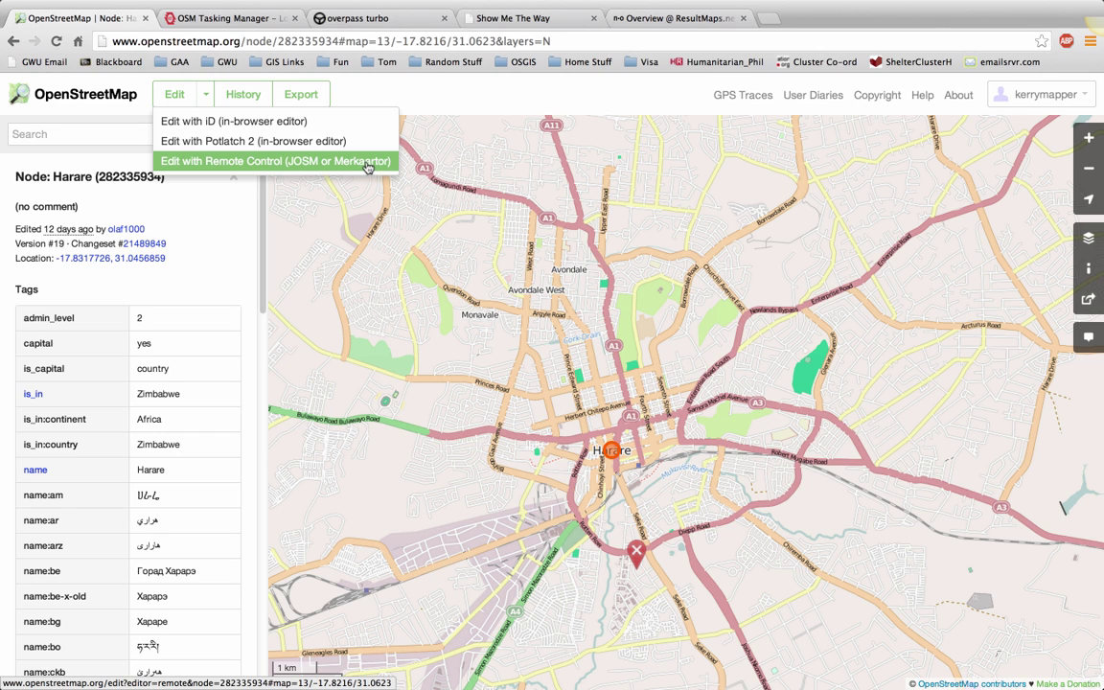
{"action": "left_click", "coordinate": [334, 125]}
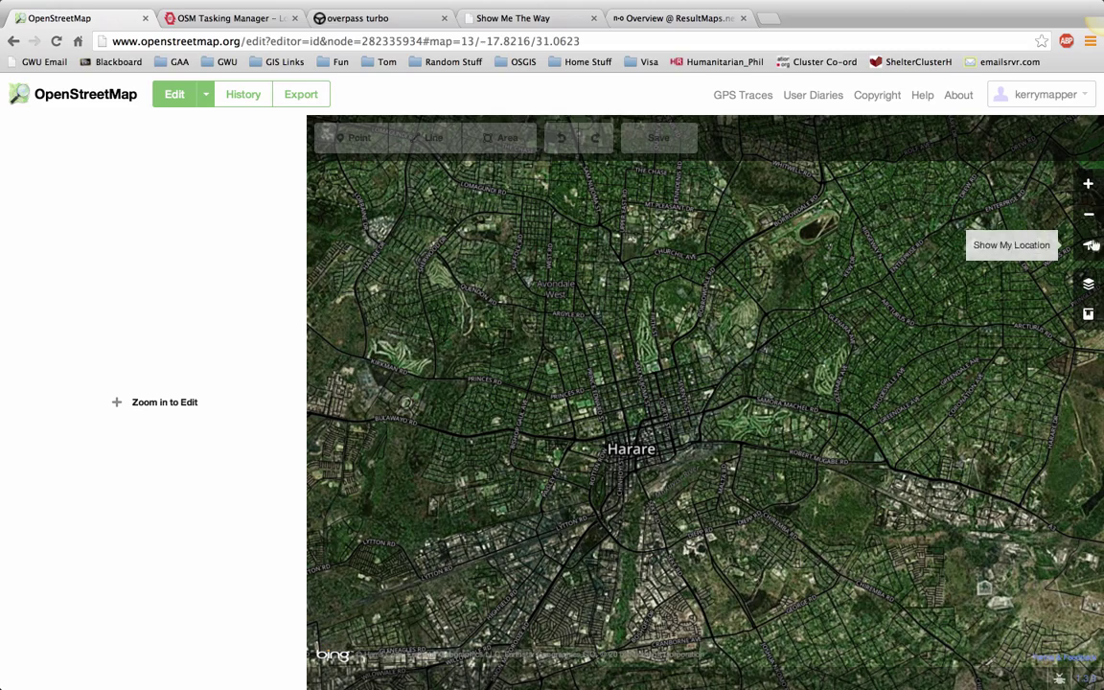
{"action": "left_click", "coordinate": [1090, 184]}
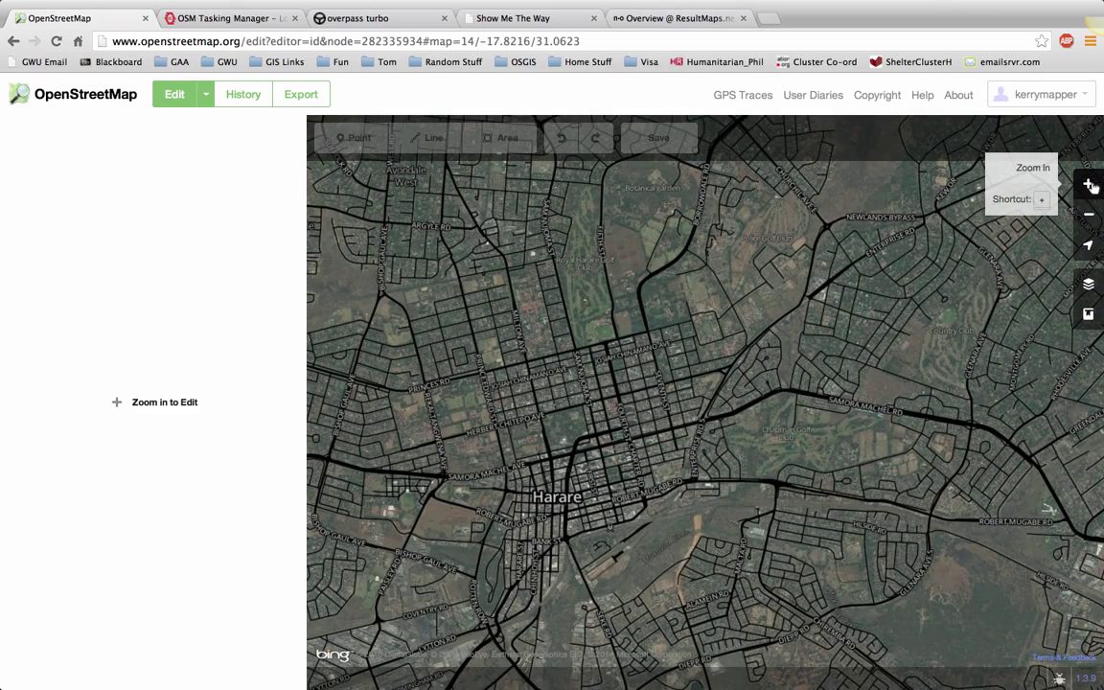
{"action": "left_click", "coordinate": [1090, 184]}
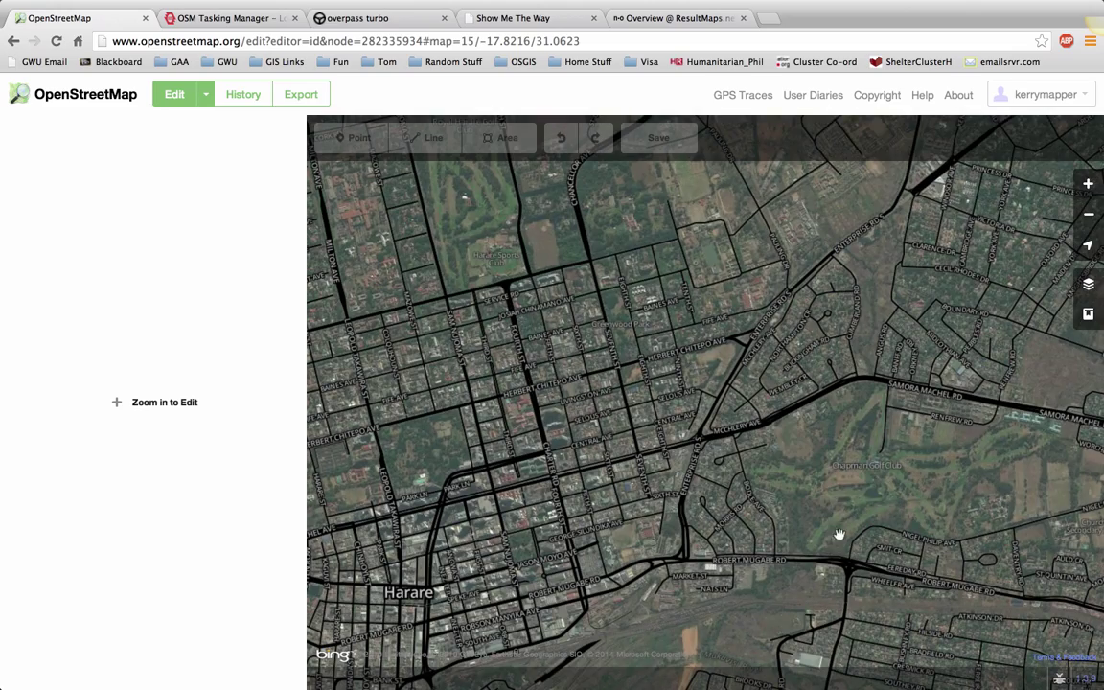
{"action": "left_click_drag", "start_coordinate": [756, 479], "coordinate": [783, 395]}
{"action": "left_click", "coordinate": [1093, 186]}
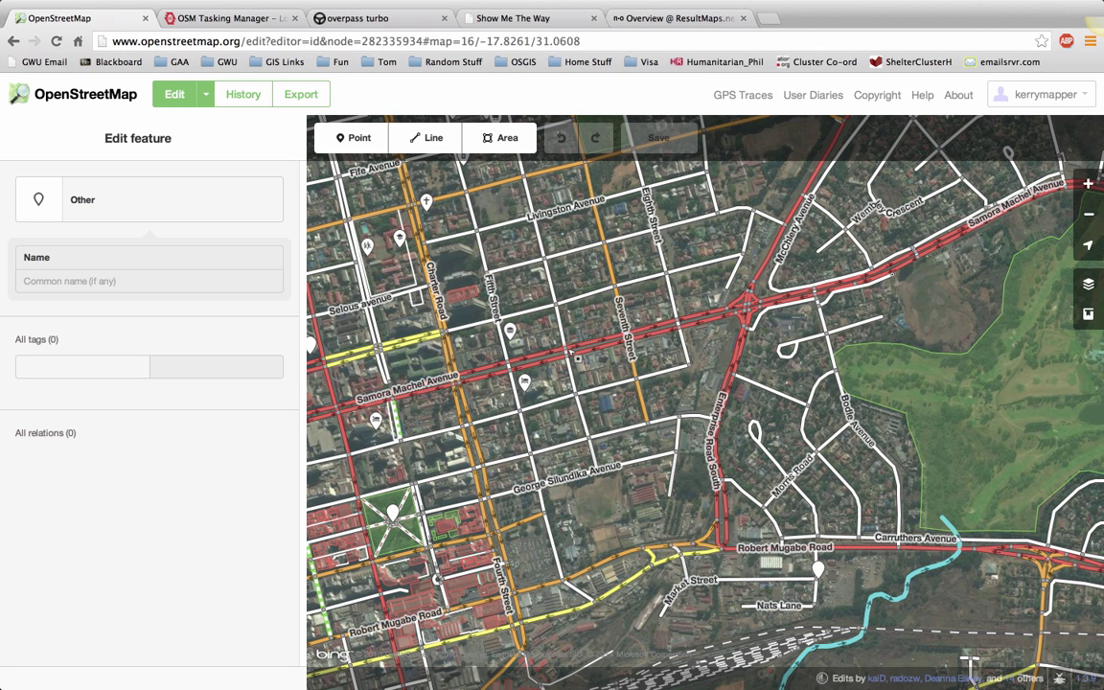
Step: Leave the selected feature's editing form and open the editor's help
{"action": "key", "text": "Escape"}
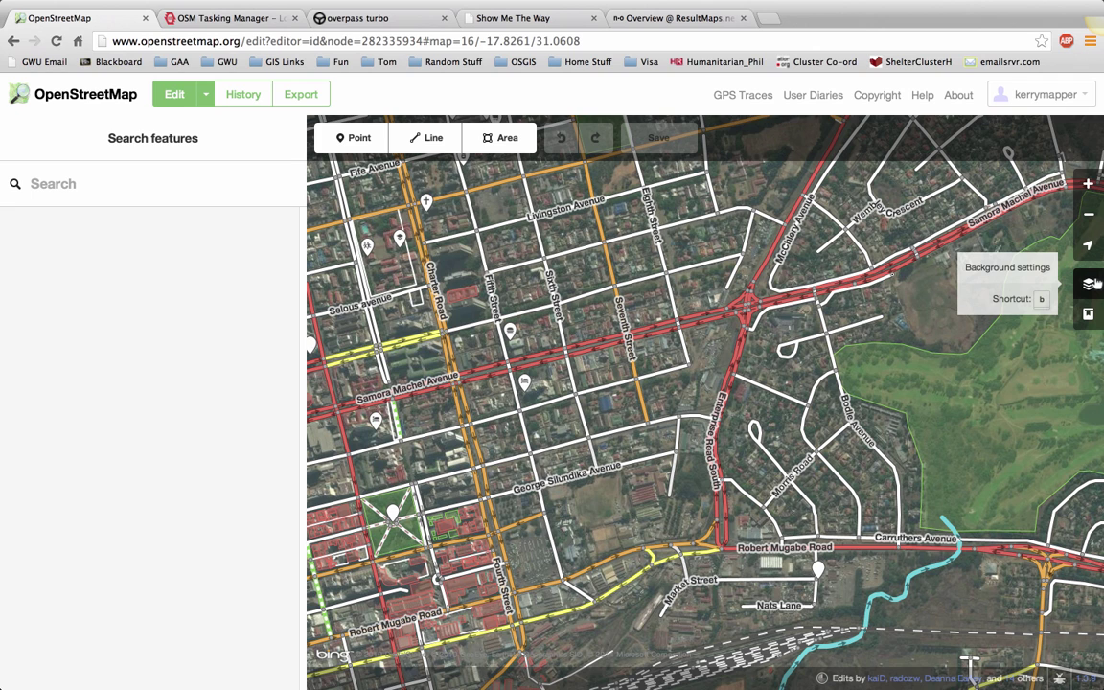
{"action": "left_click", "coordinate": [1089, 315]}
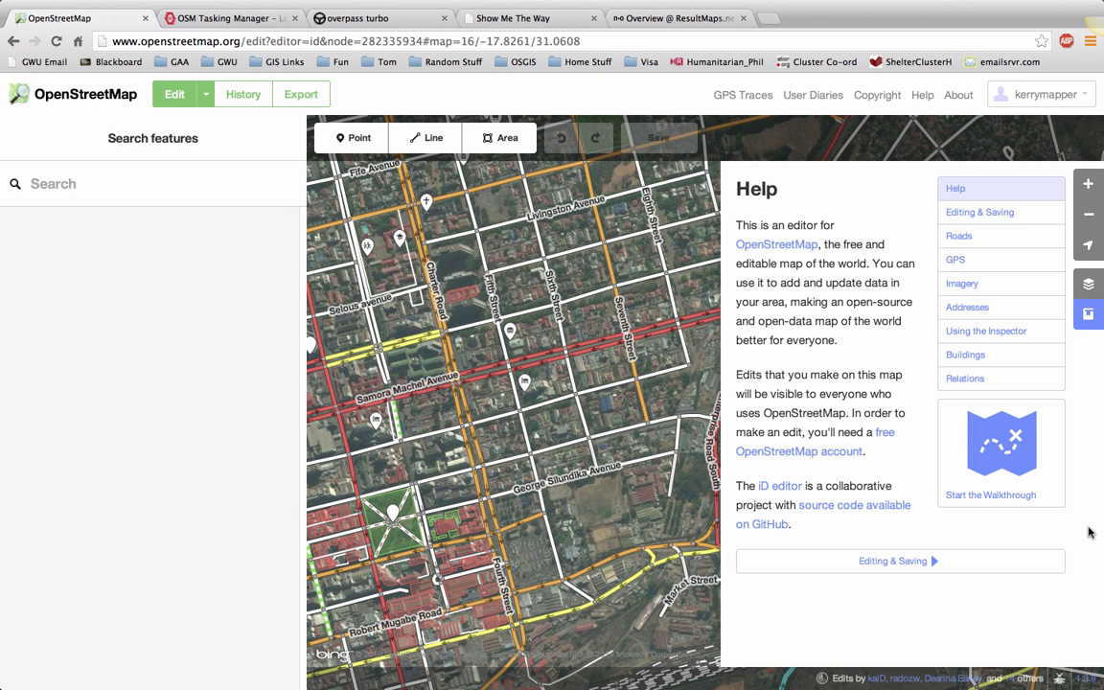
Step: Browse the help topics on Editing & Saving, Roads and GPS, and start the editor's walkthrough
{"action": "left_click", "coordinate": [1024, 215]}
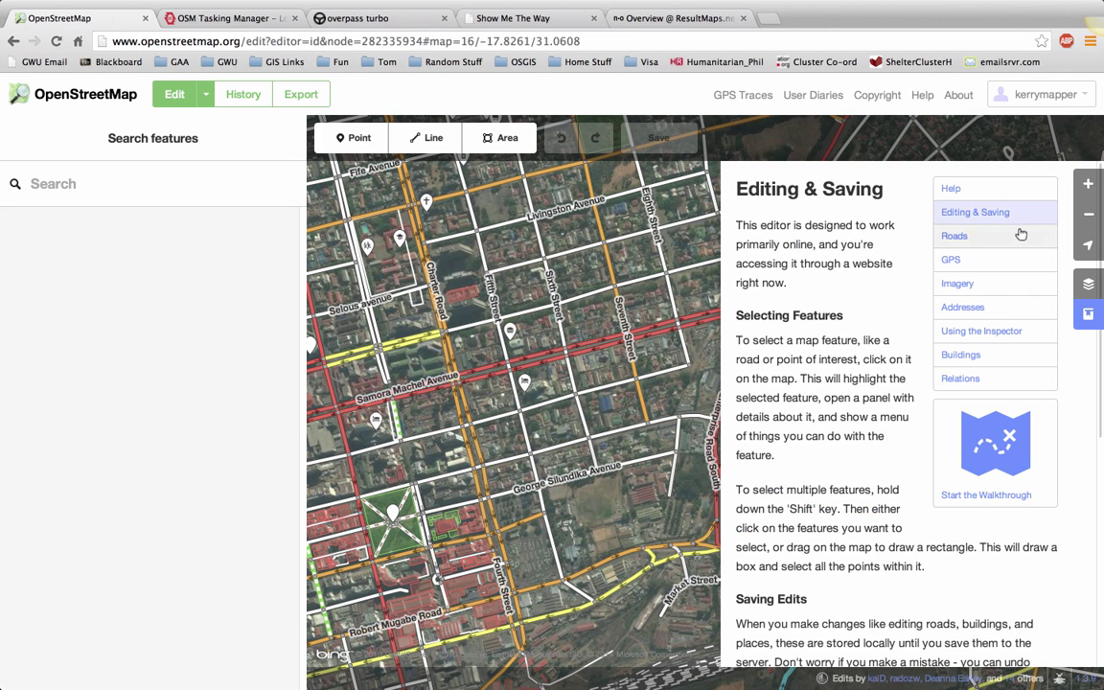
{"action": "left_click", "coordinate": [1020, 238]}
{"action": "left_click", "coordinate": [1020, 261]}
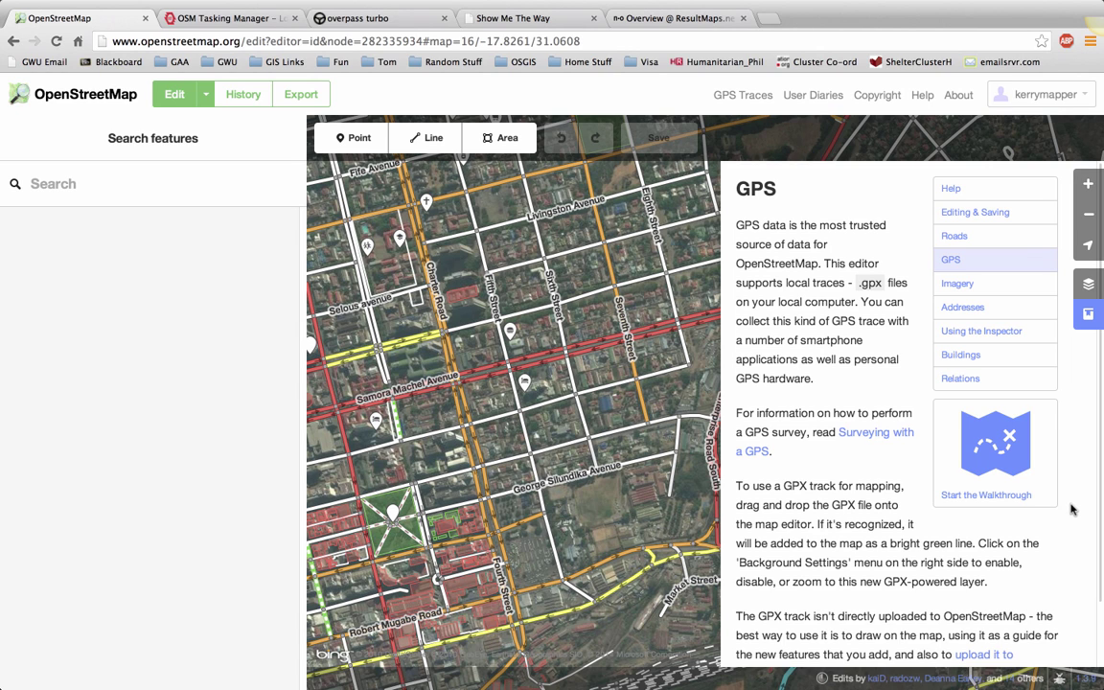
{"action": "left_click", "coordinate": [1015, 461]}
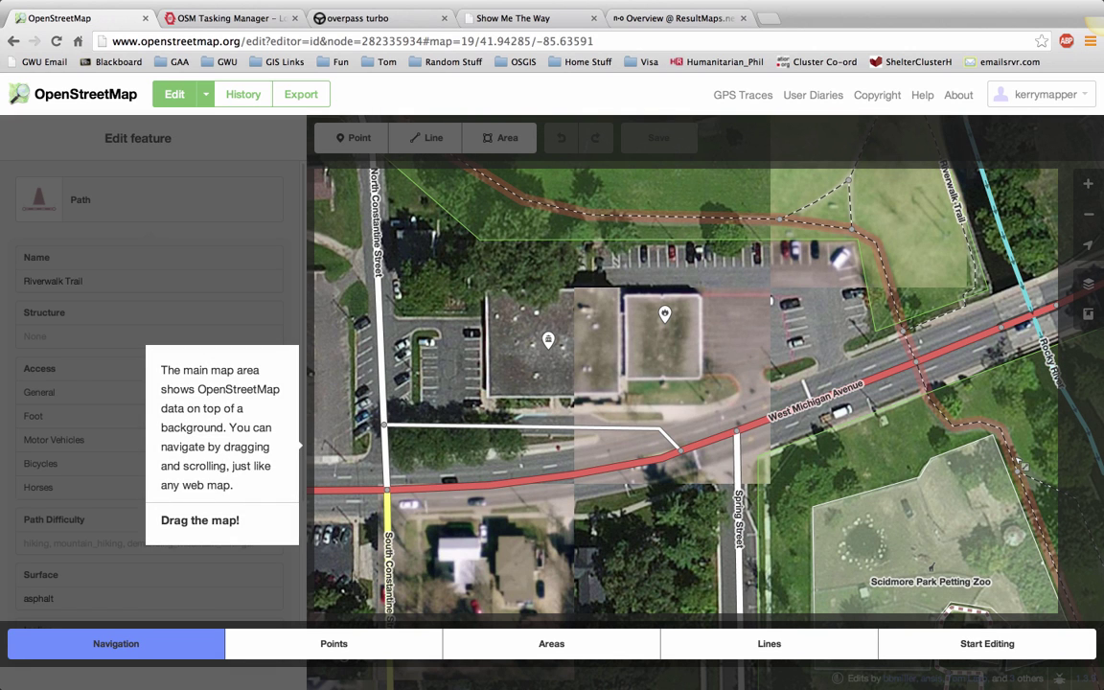
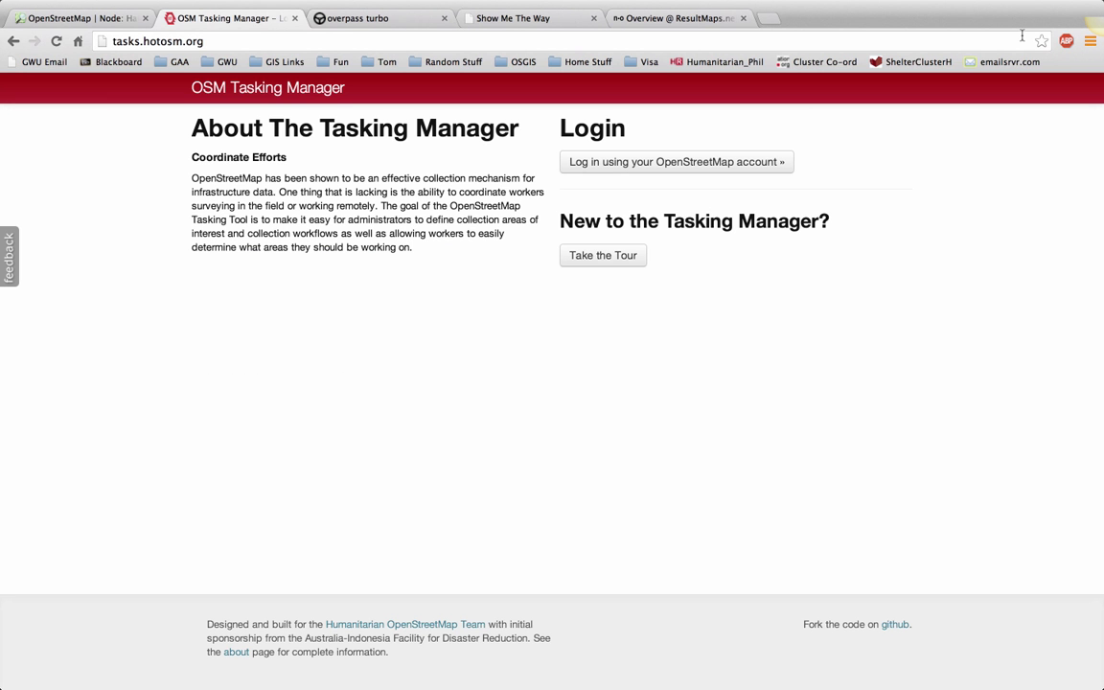
Step: In the OSM Tasking Manager, log in with the OpenStreetMap account and authorize it to read the user preferences
{"action": "left_click", "coordinate": [754, 166]}
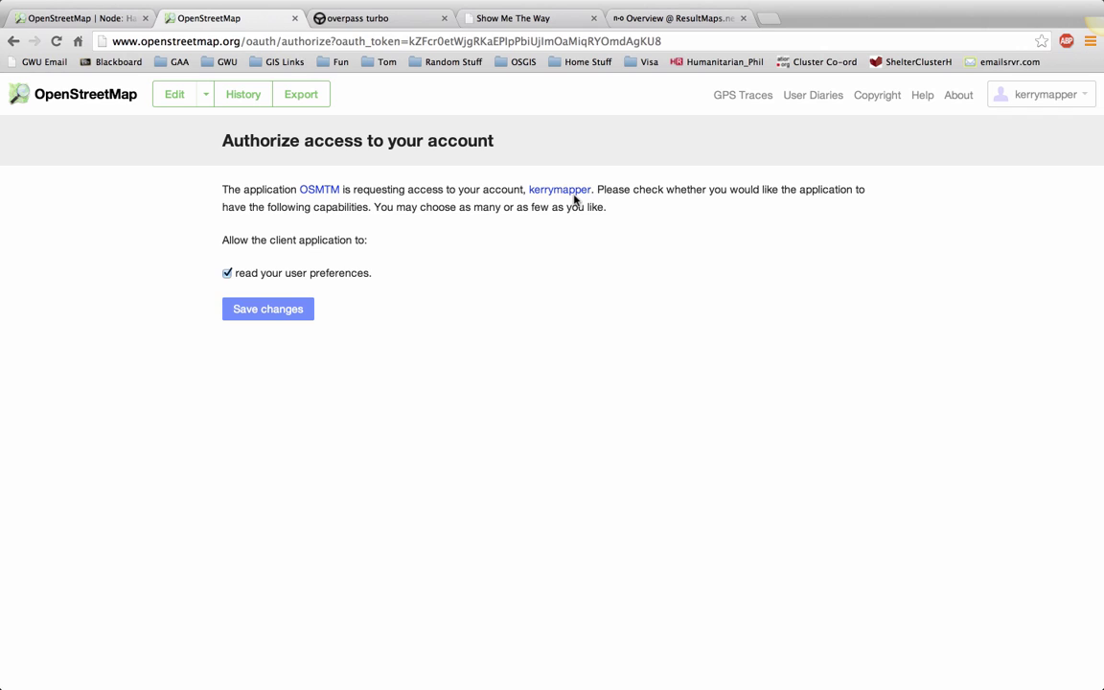
{"action": "left_click", "coordinate": [310, 311]}
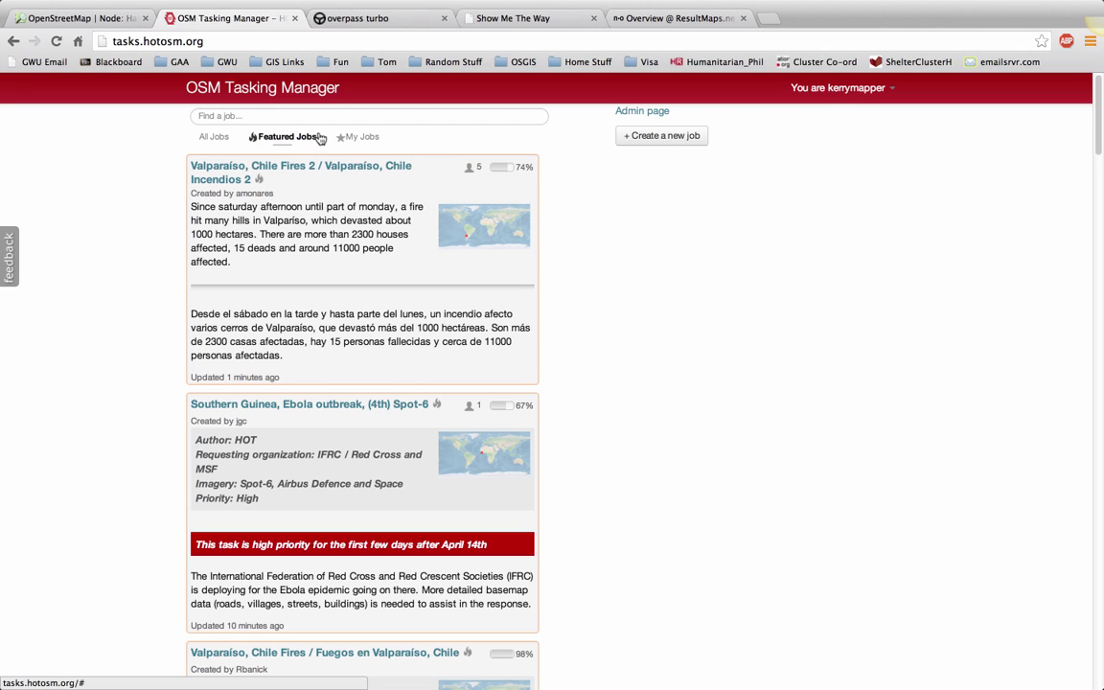
Step: Search all jobs for "gwu" and open the Harare, Zimbabwe (GWU Mapathon) job
{"action": "left_click", "coordinate": [212, 139]}
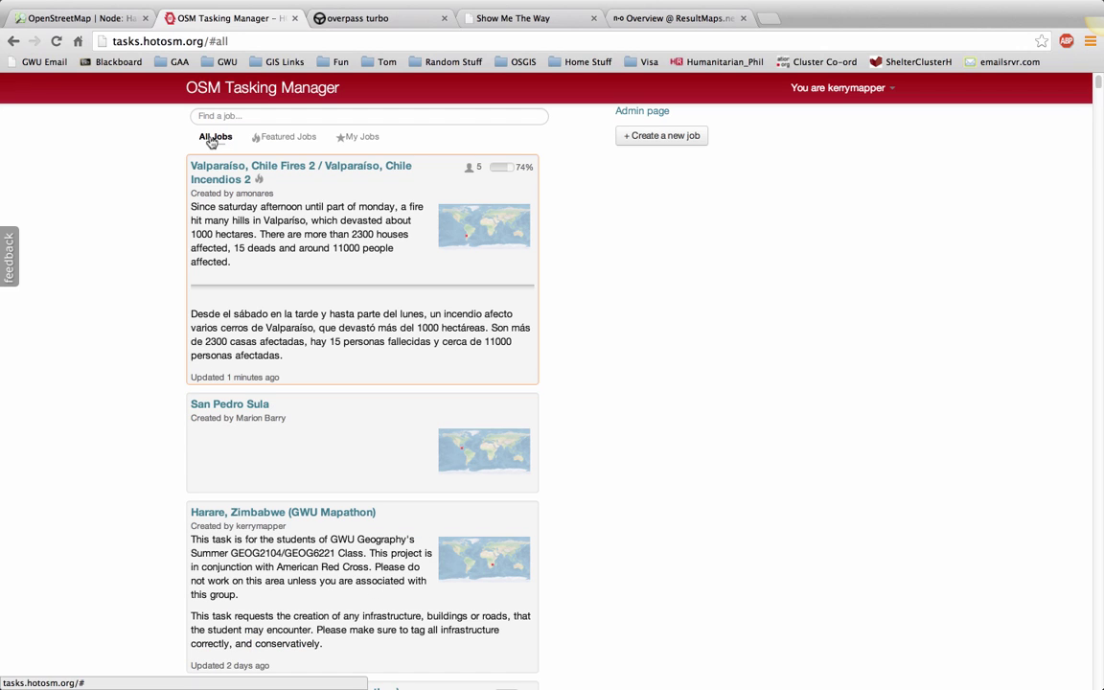
{"action": "left_click", "coordinate": [234, 114]}
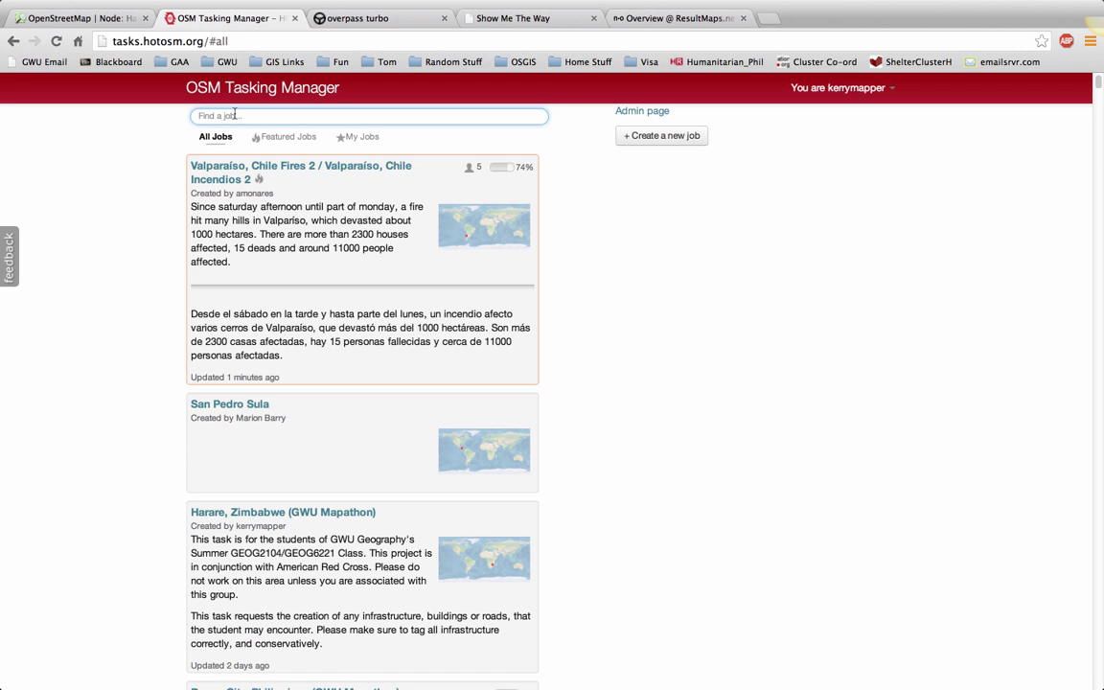
{"action": "type", "text": "gwu"}
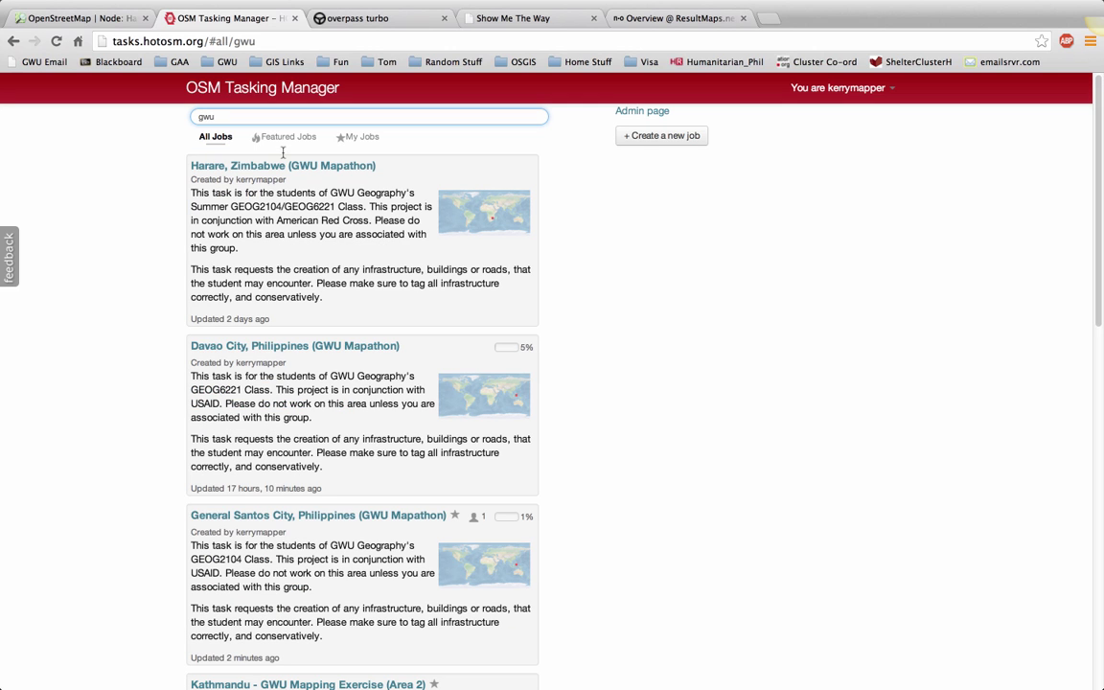
{"action": "mouse_move", "coordinate": [1098, 312]}
{"action": "left_mouse_down"}
{"action": "mouse_move", "coordinate": [1067, 636]}
{"action": "mouse_move", "coordinate": [1087, 605]}
{"action": "mouse_move", "coordinate": [1102, 301]}
{"action": "left_mouse_up"}
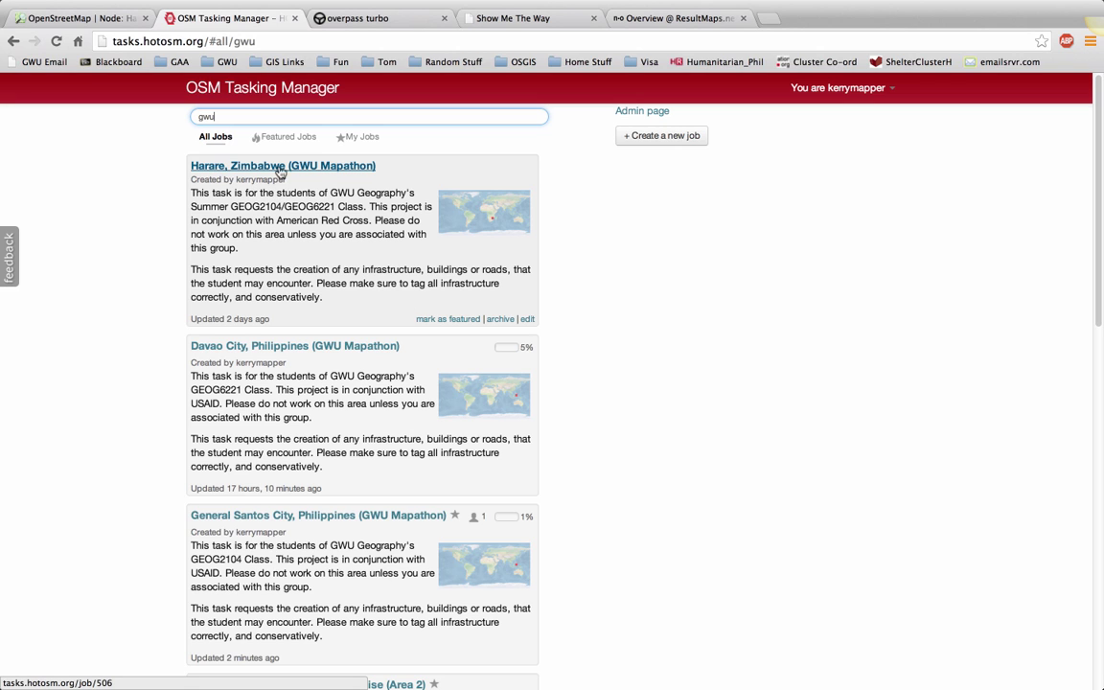
{"action": "left_click", "coordinate": [318, 167]}
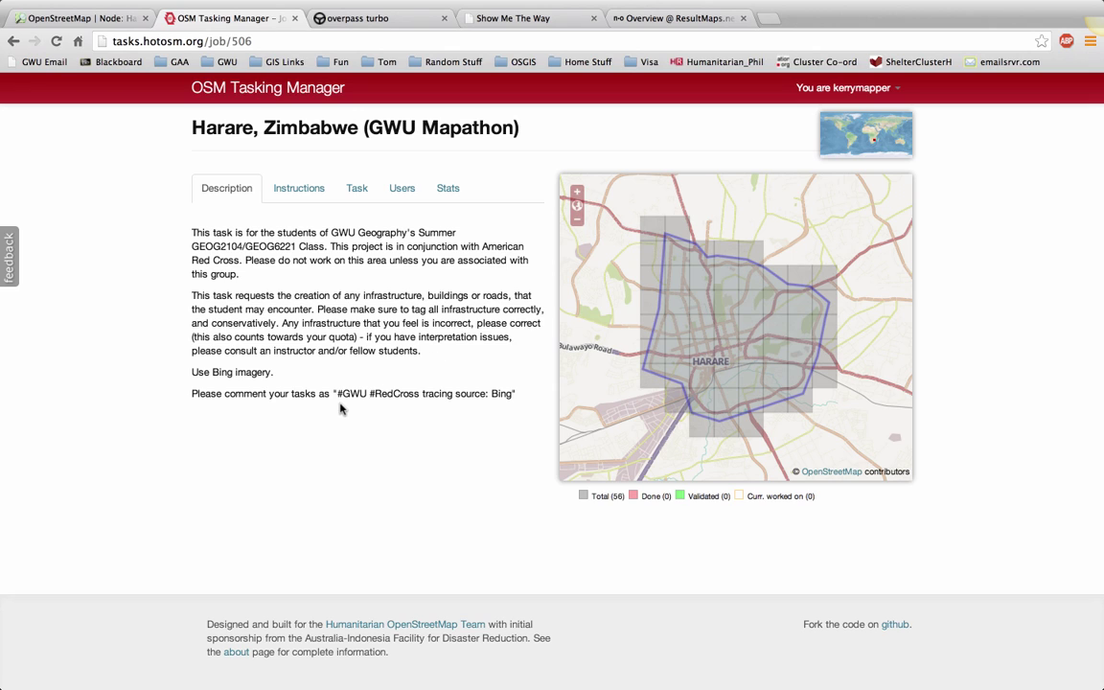
Step: Highlight the required comment "#GWU #RedCross tracing source: Bing" in the job description and read the job's instructions
{"action": "left_click_drag", "start_coordinate": [336, 394], "coordinate": [513, 394]}
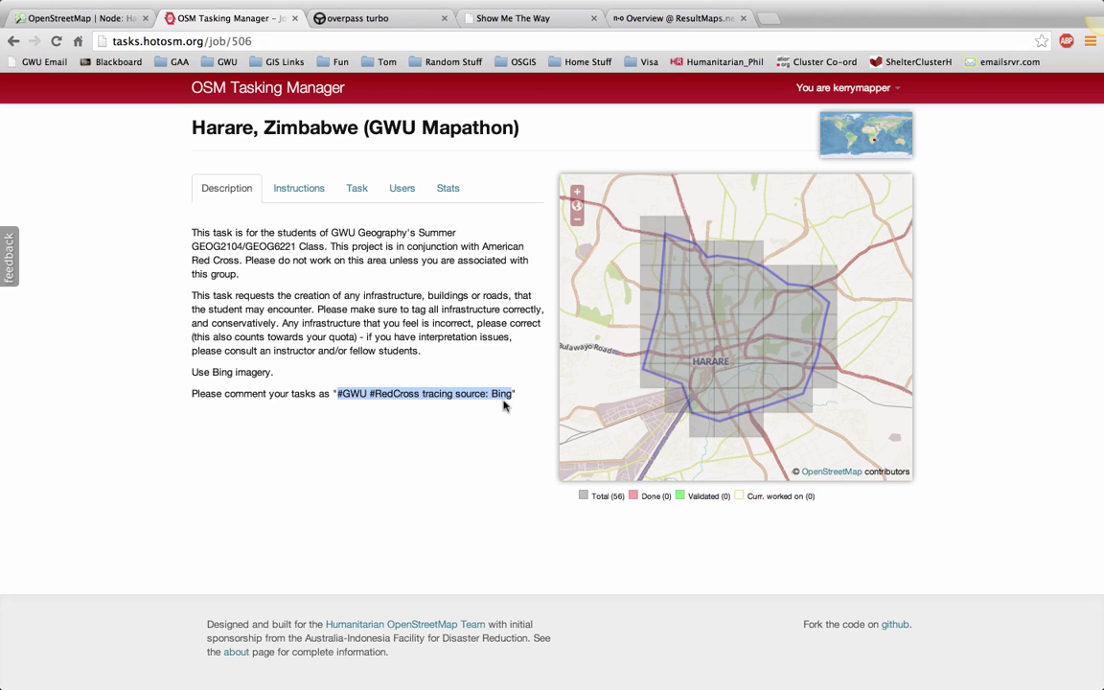
{"action": "left_click", "coordinate": [305, 192]}
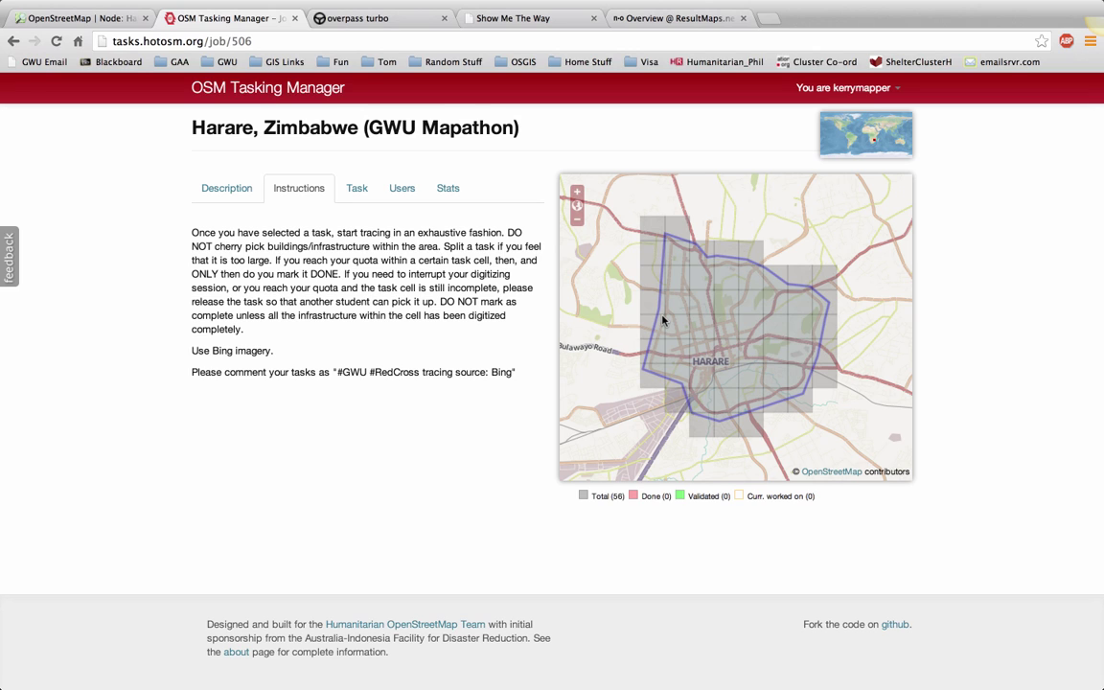
Step: Choose the task cell around Suffolk Road, north of Strathaven, and lock it to work on
{"action": "left_click", "coordinate": [364, 192]}
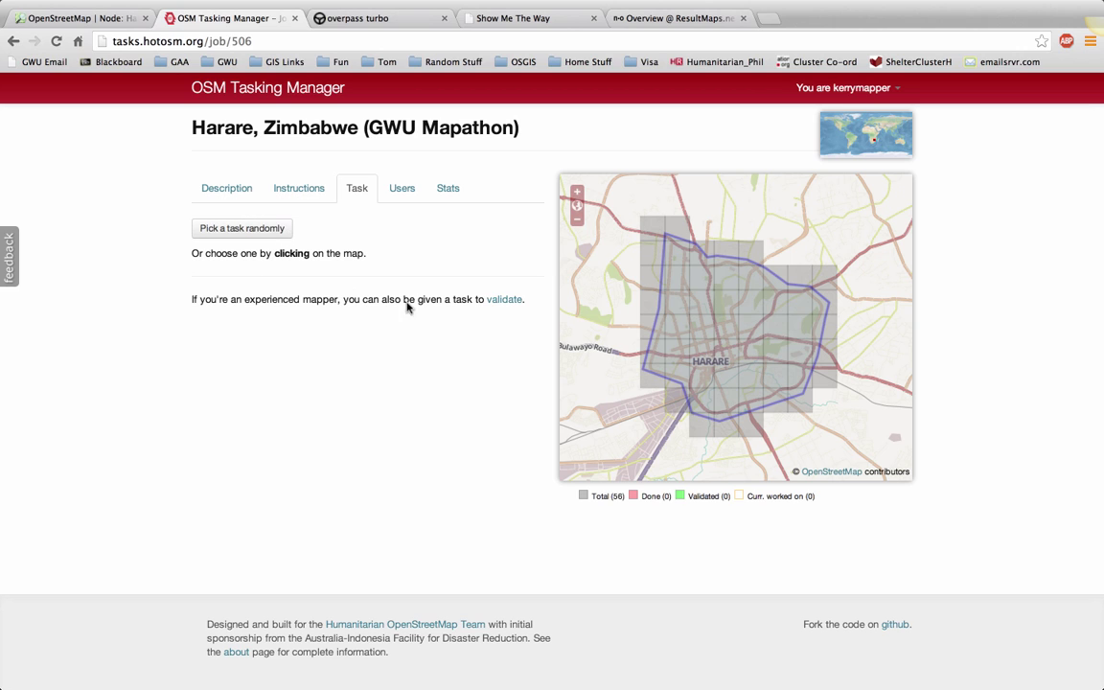
{"action": "left_click", "coordinate": [655, 257]}
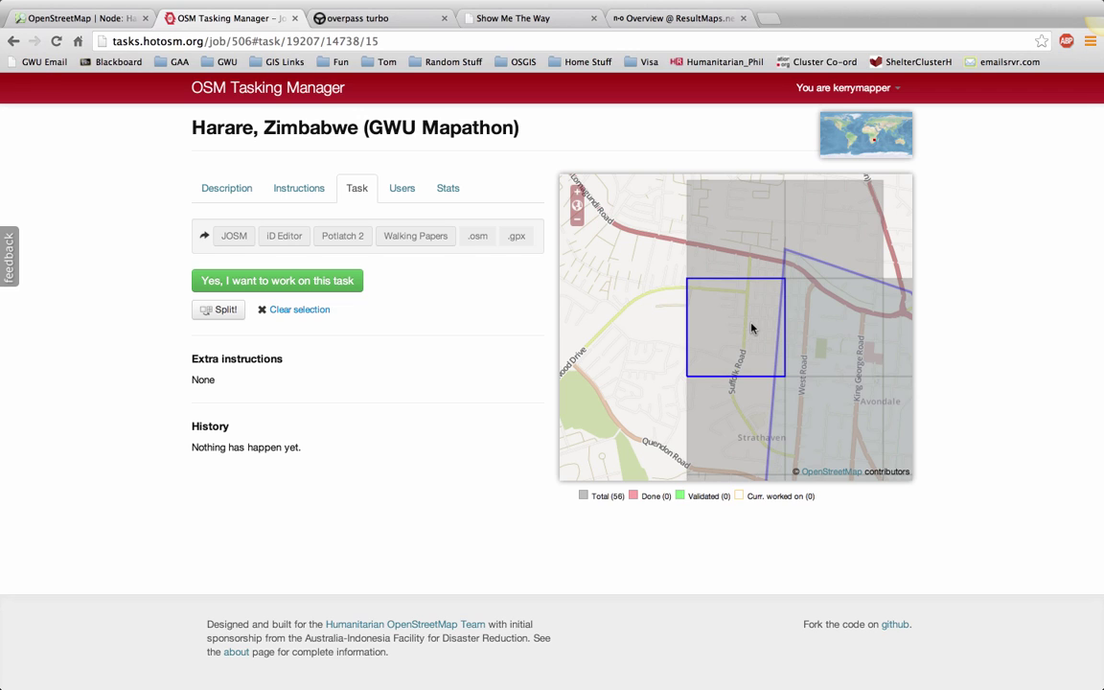
{"action": "left_click", "coordinate": [335, 281]}
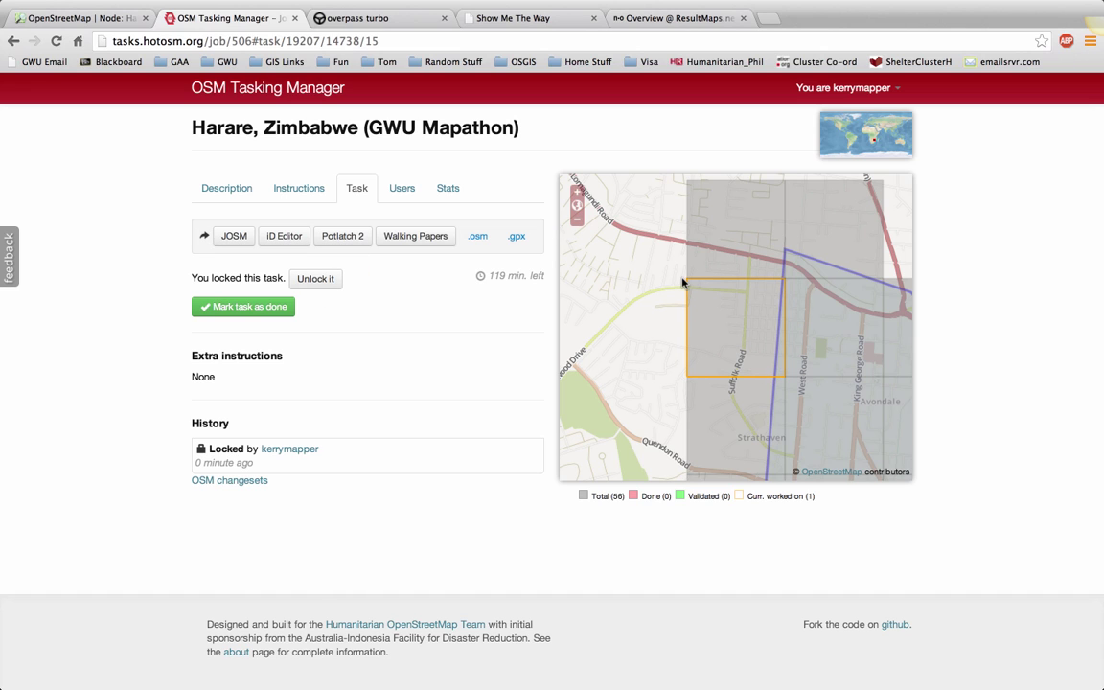
Step: Open the locked task in the iD editor, close up on the cell's north-east corner around Moray Road and Ascot Road
{"action": "left_click", "coordinate": [285, 238]}
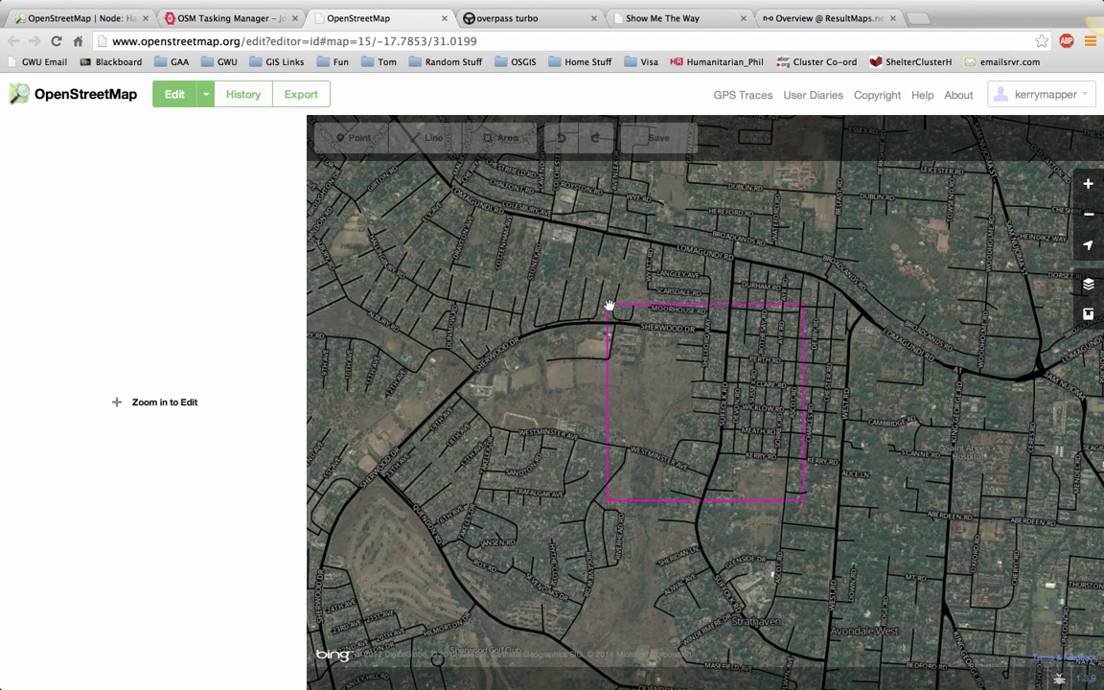
{"action": "left_click", "coordinate": [1093, 184]}
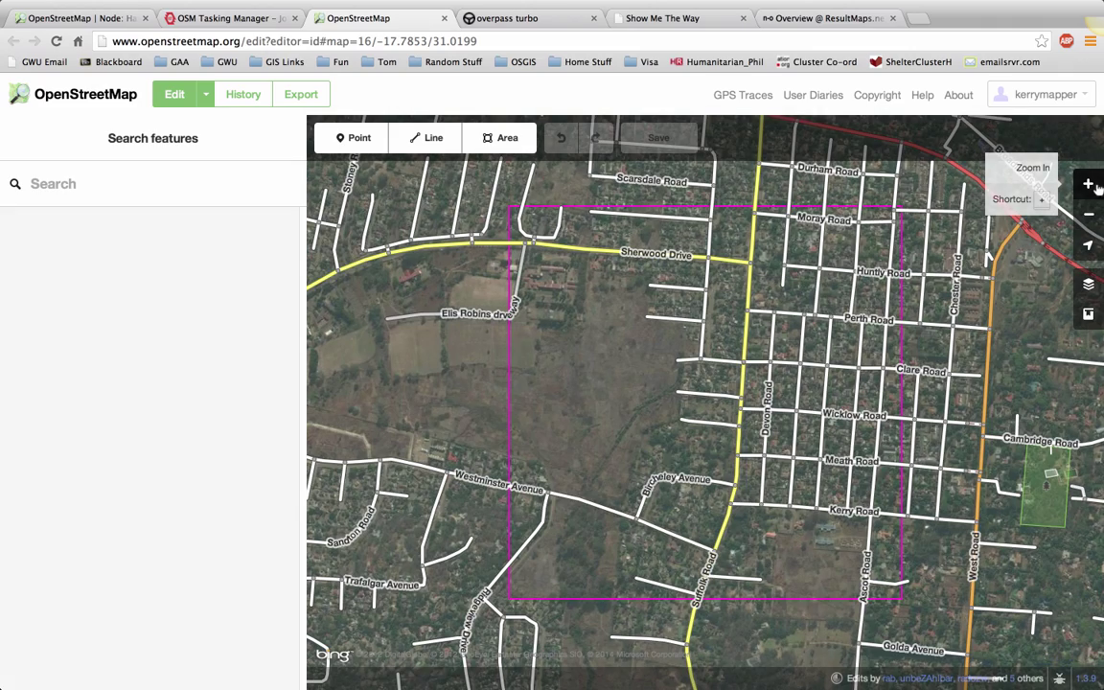
{"action": "left_click", "coordinate": [1097, 187]}
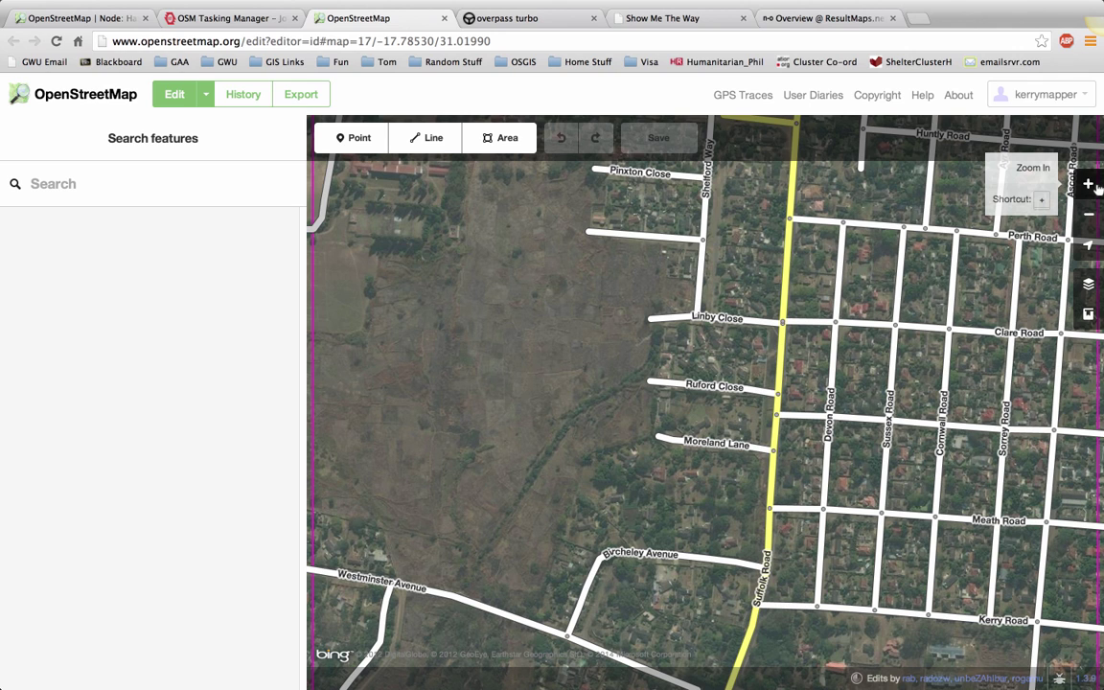
{"action": "left_click_drag", "start_coordinate": [1031, 207], "coordinate": [893, 357]}
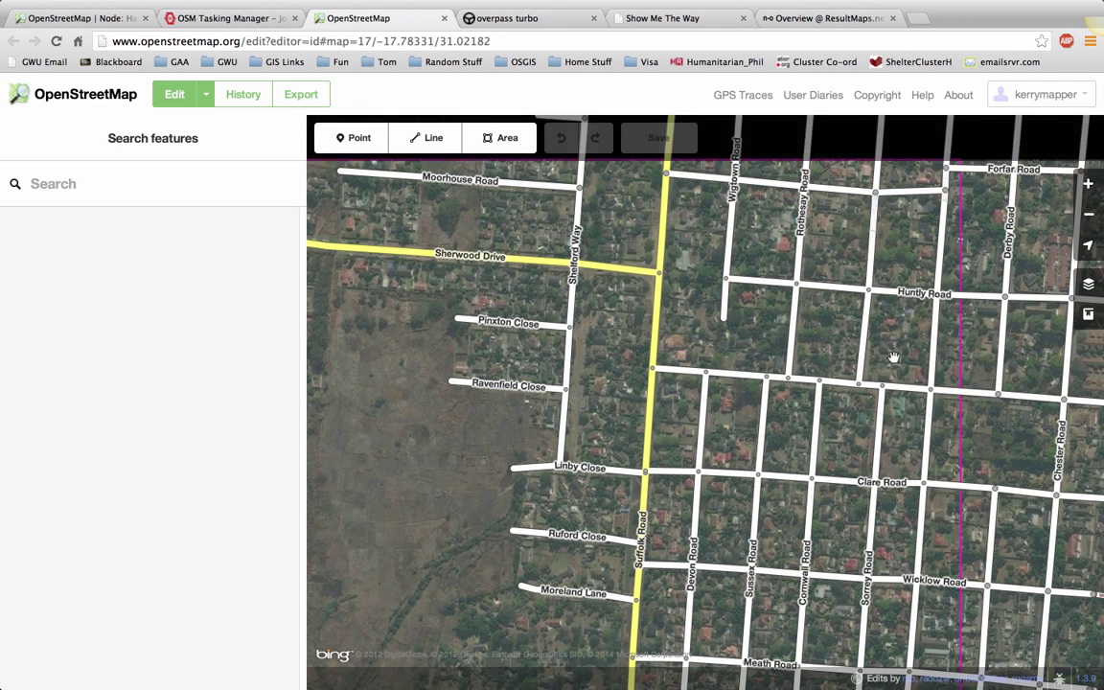
{"action": "left_click_drag", "start_coordinate": [906, 258], "coordinate": [871, 361]}
{"action": "key", "text": "plus"}
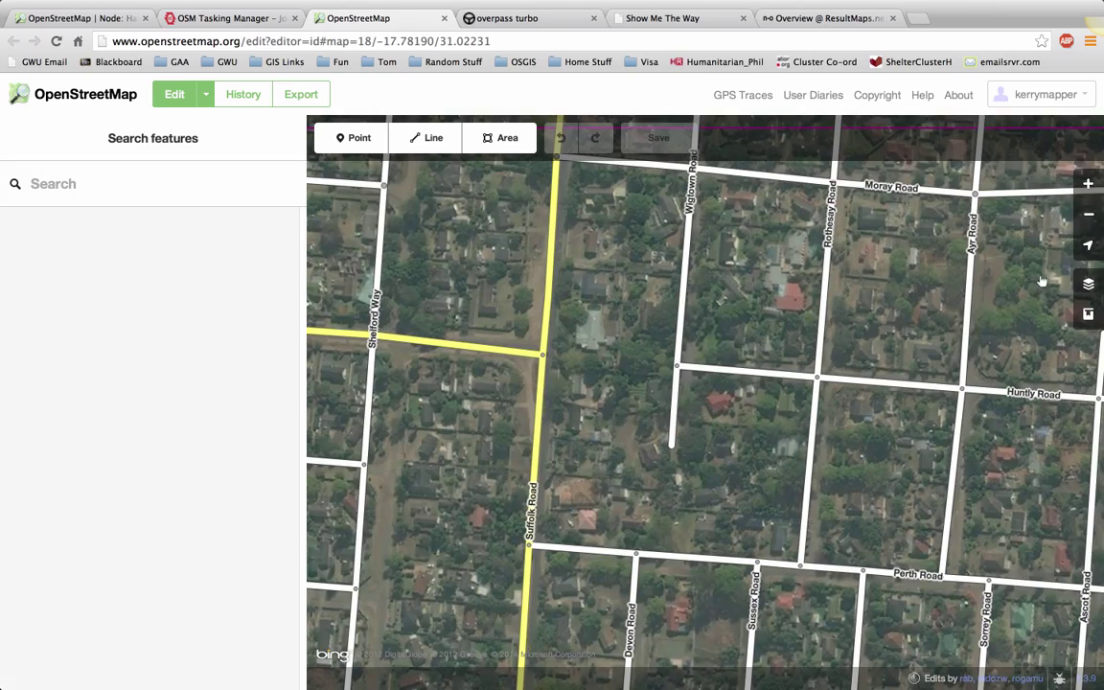
{"action": "left_click_drag", "start_coordinate": [1042, 281], "coordinate": [868, 360]}
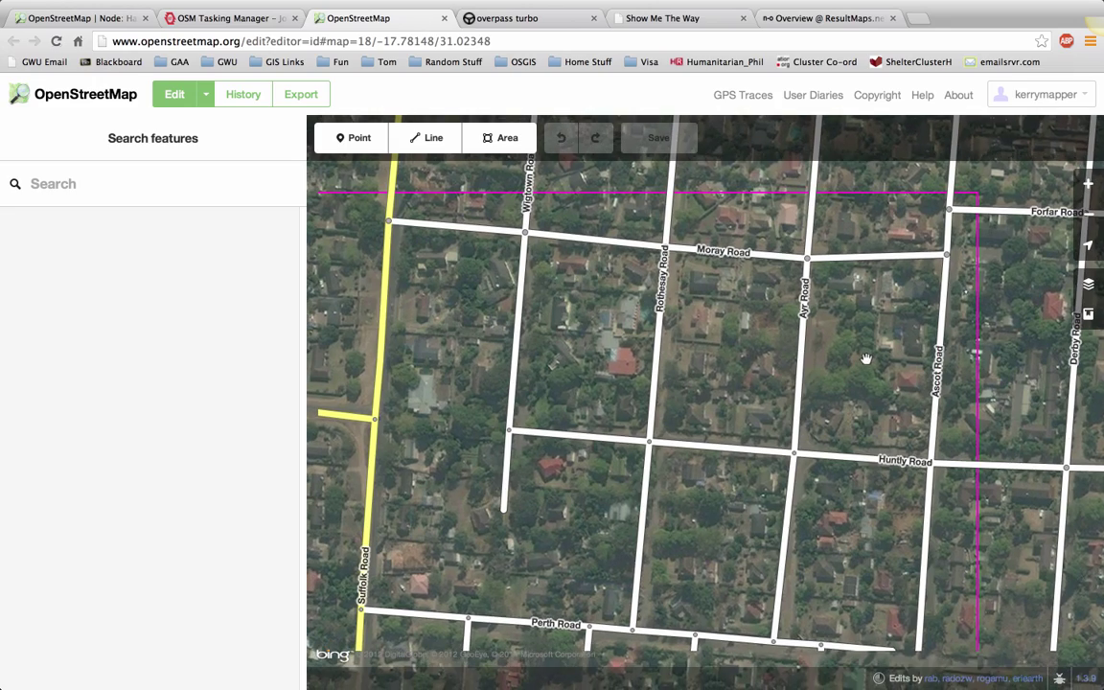
{"action": "left_click", "coordinate": [1089, 187]}
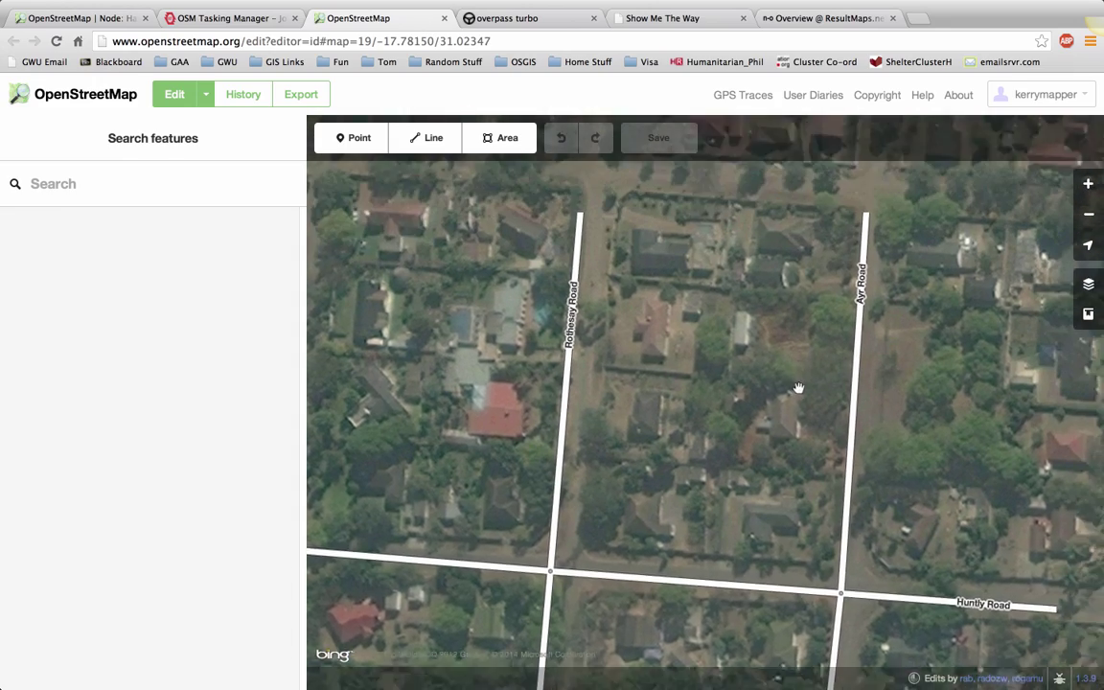
{"action": "left_click_drag", "start_coordinate": [798, 388], "coordinate": [785, 431]}
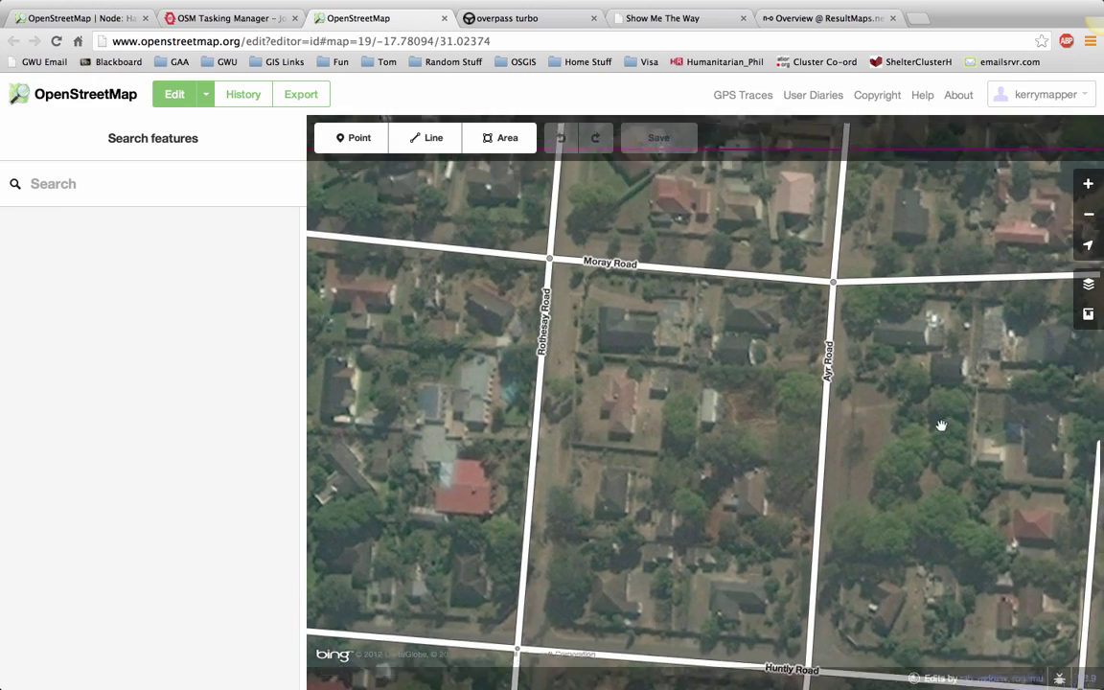
{"action": "left_click_drag", "start_coordinate": [940, 427], "coordinate": [794, 450]}
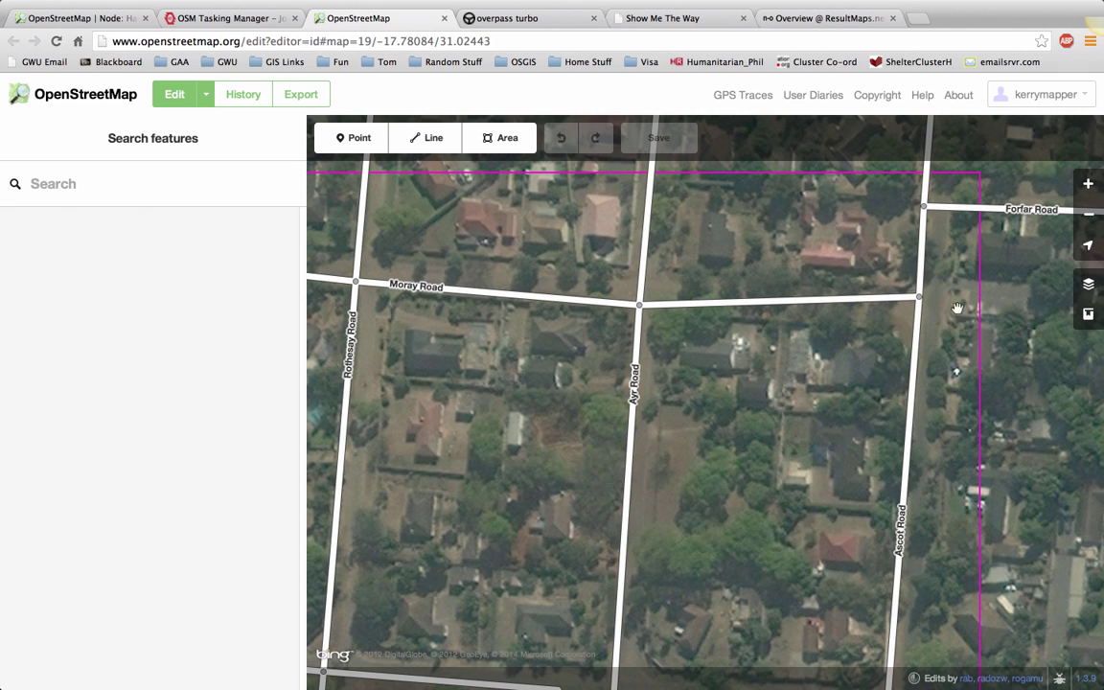
Step: Try dimming the Bing background imagery to 50% brightness, restore it to 100% and close the background settings
{"action": "left_click", "coordinate": [1091, 286]}
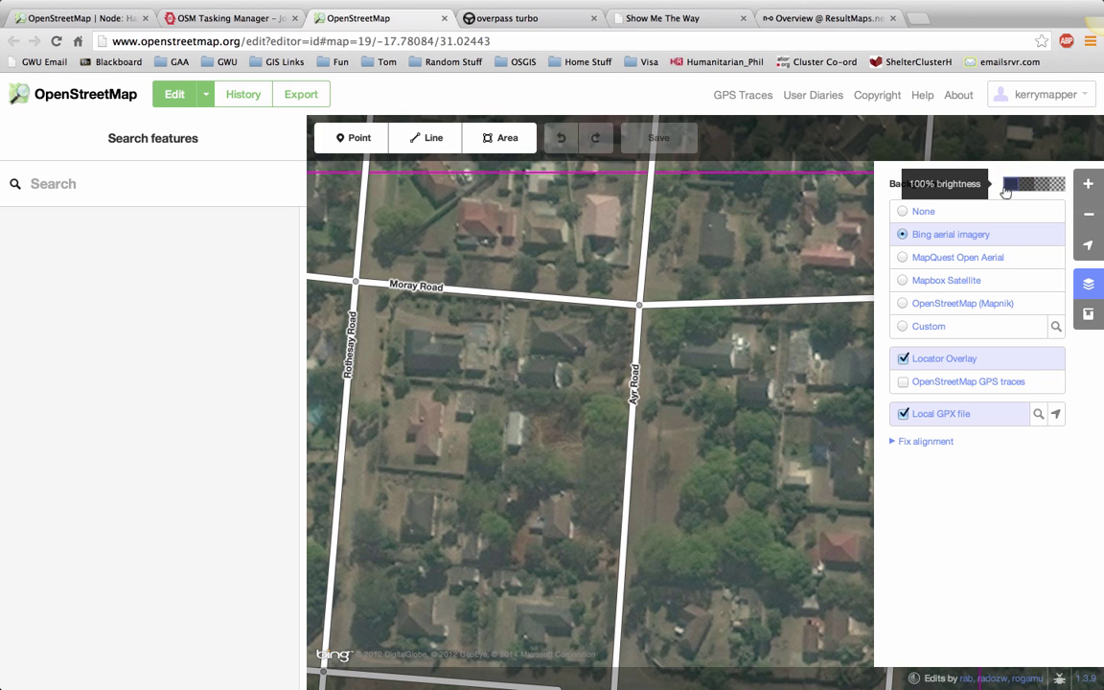
{"action": "left_click", "coordinate": [1024, 189]}
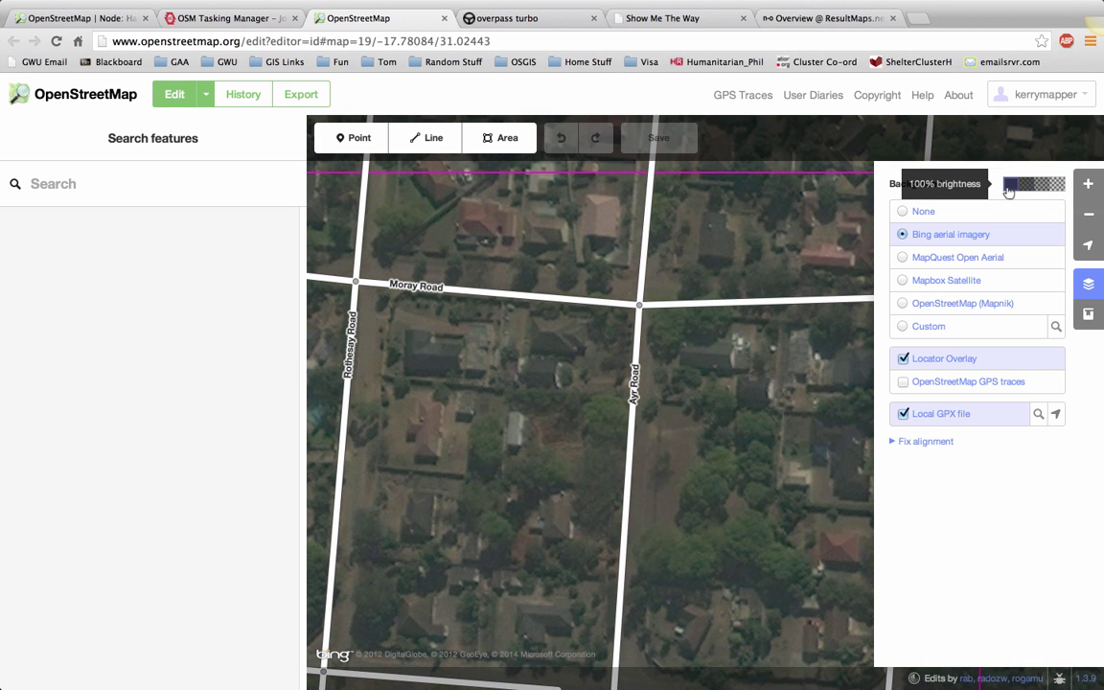
{"action": "left_click", "coordinate": [1009, 190]}
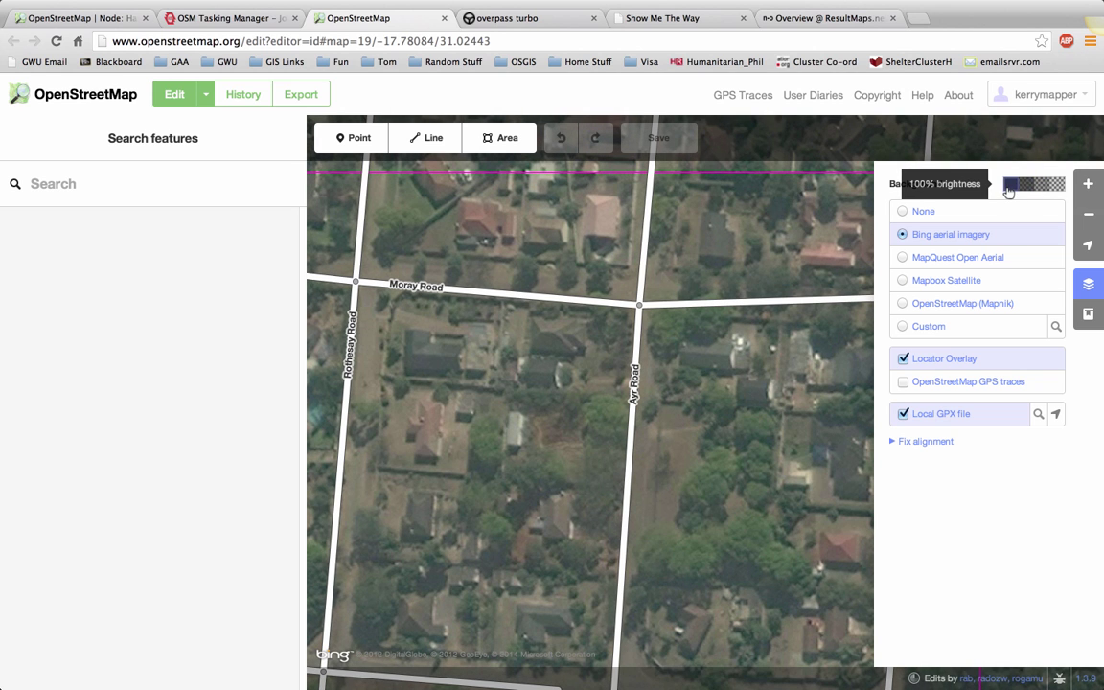
{"action": "left_click", "coordinate": [1043, 188]}
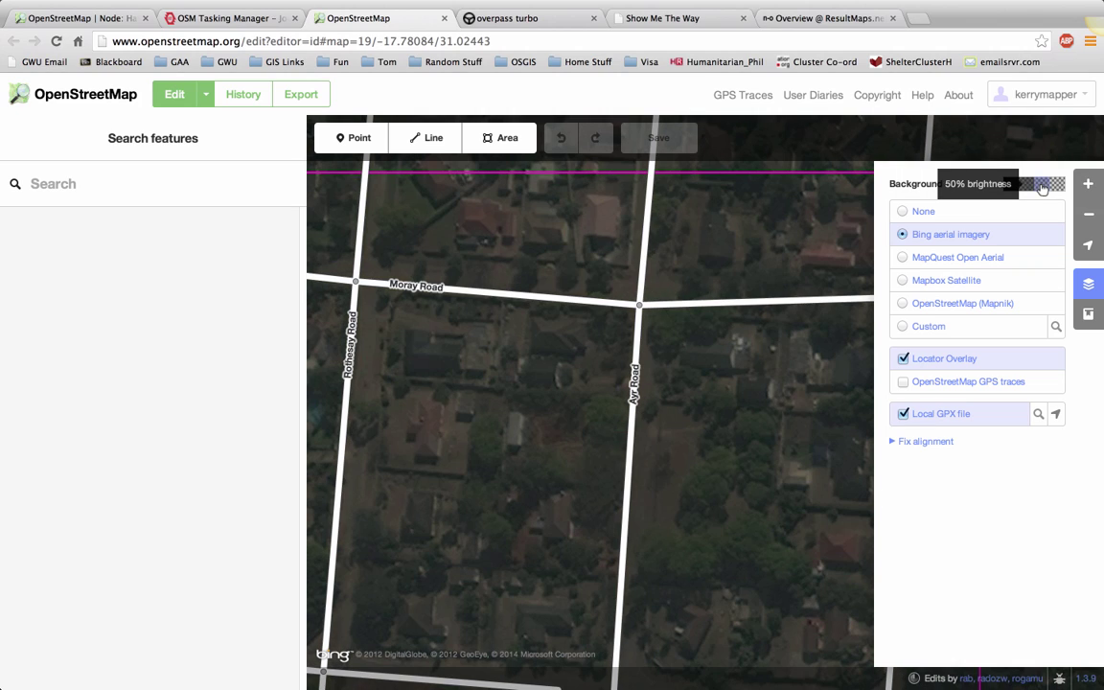
{"action": "left_click", "coordinate": [1027, 188]}
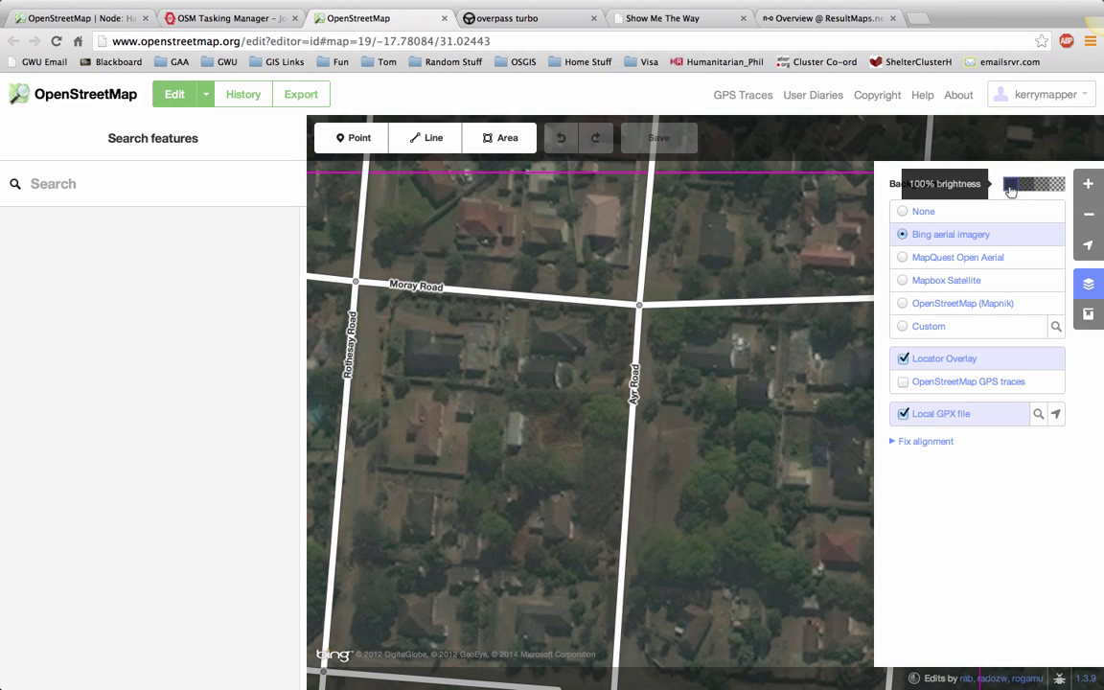
{"action": "left_click", "coordinate": [1010, 190]}
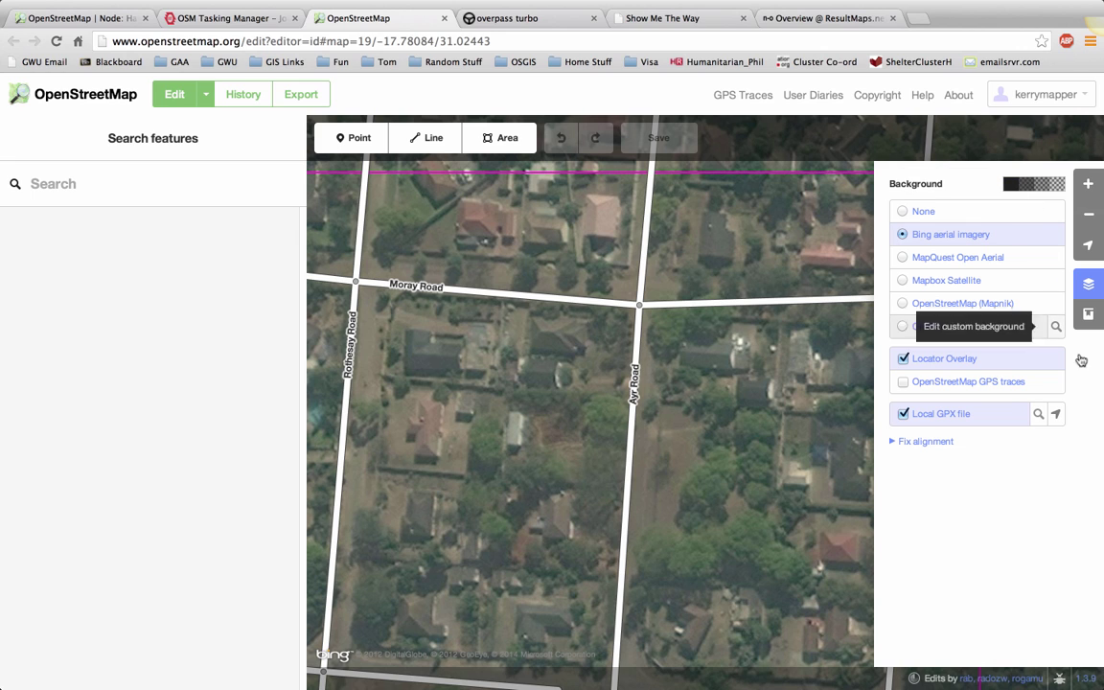
{"action": "left_click", "coordinate": [1018, 135]}
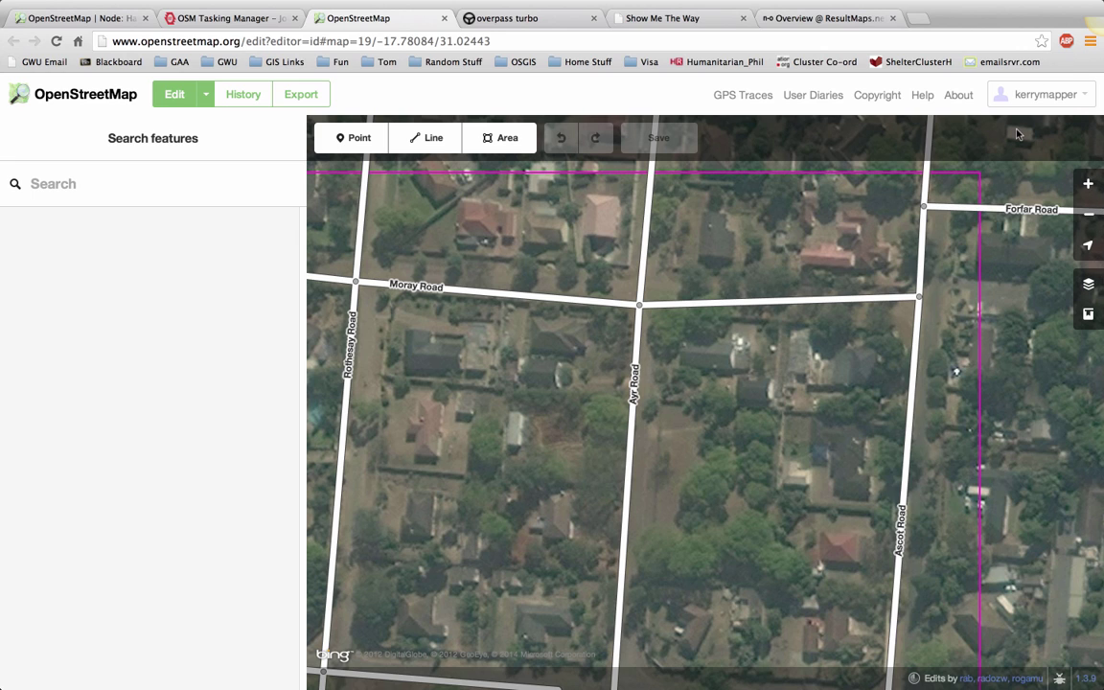
Step: Trace the L-shaped building north of Moray Road, just east of Ayr Road, as a closed area
{"action": "left_click", "coordinate": [506, 142]}
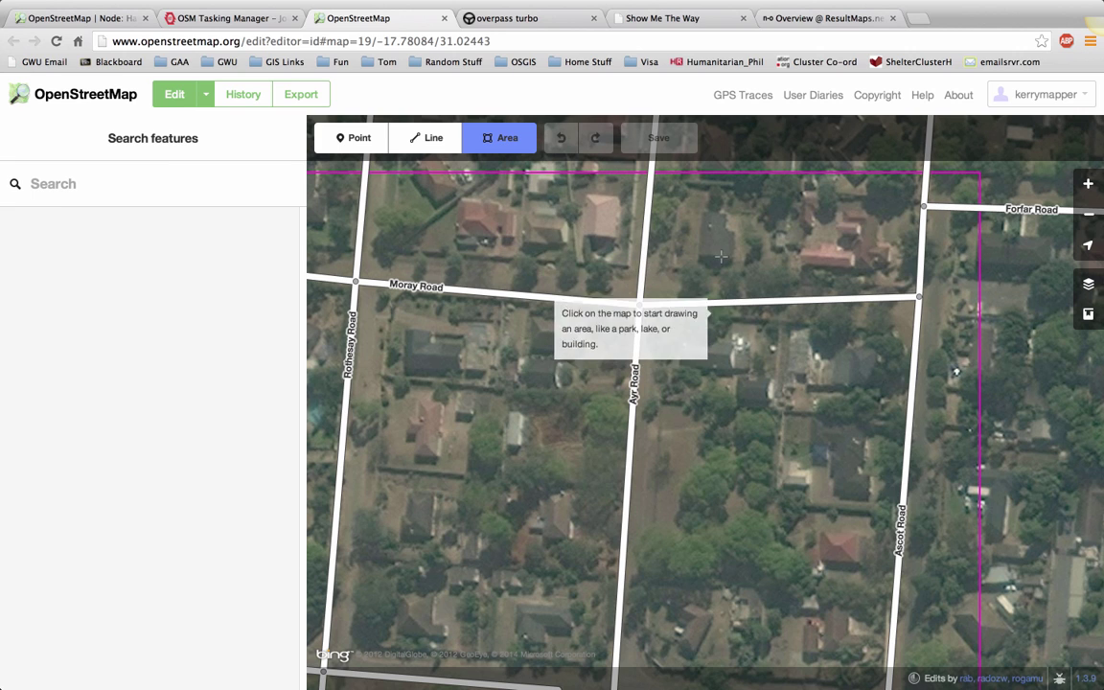
{"action": "left_click", "coordinate": [701, 210]}
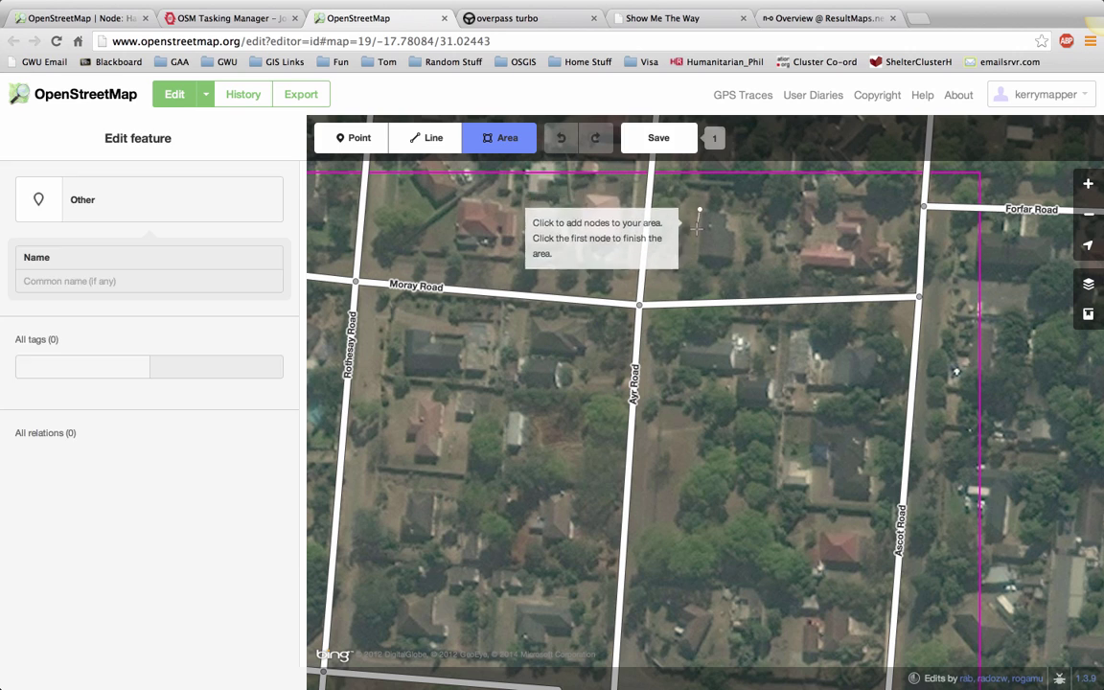
{"action": "left_click", "coordinate": [697, 254]}
{"action": "left_click", "coordinate": [731, 254]}
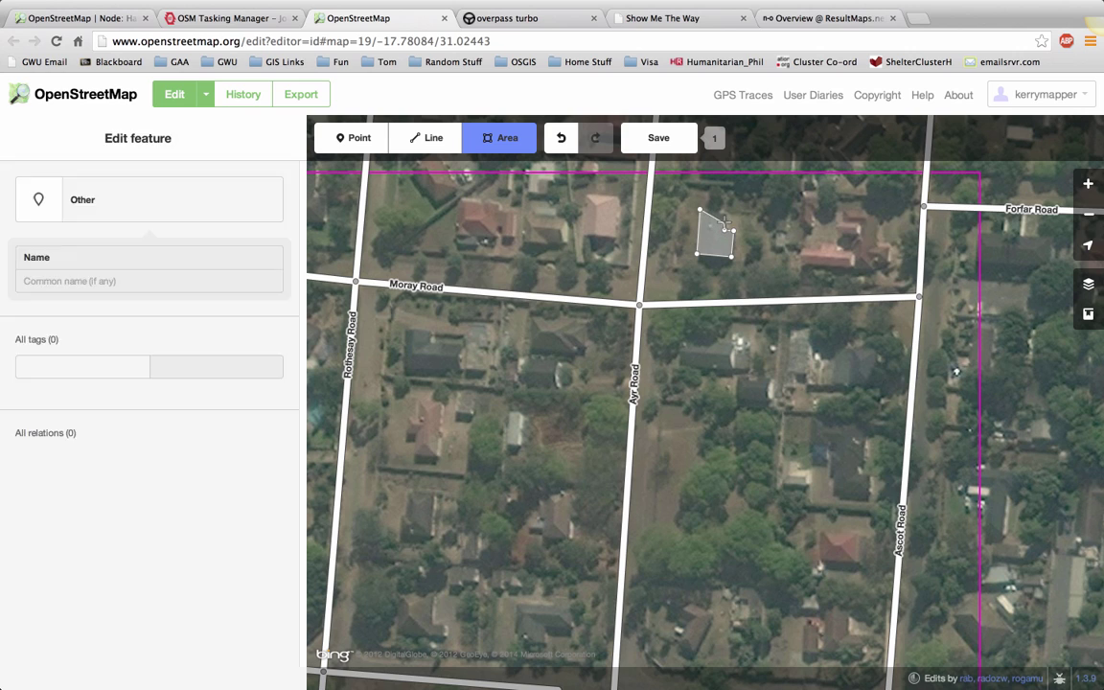
{"action": "left_click", "coordinate": [731, 230]}
{"action": "left_click", "coordinate": [724, 213]}
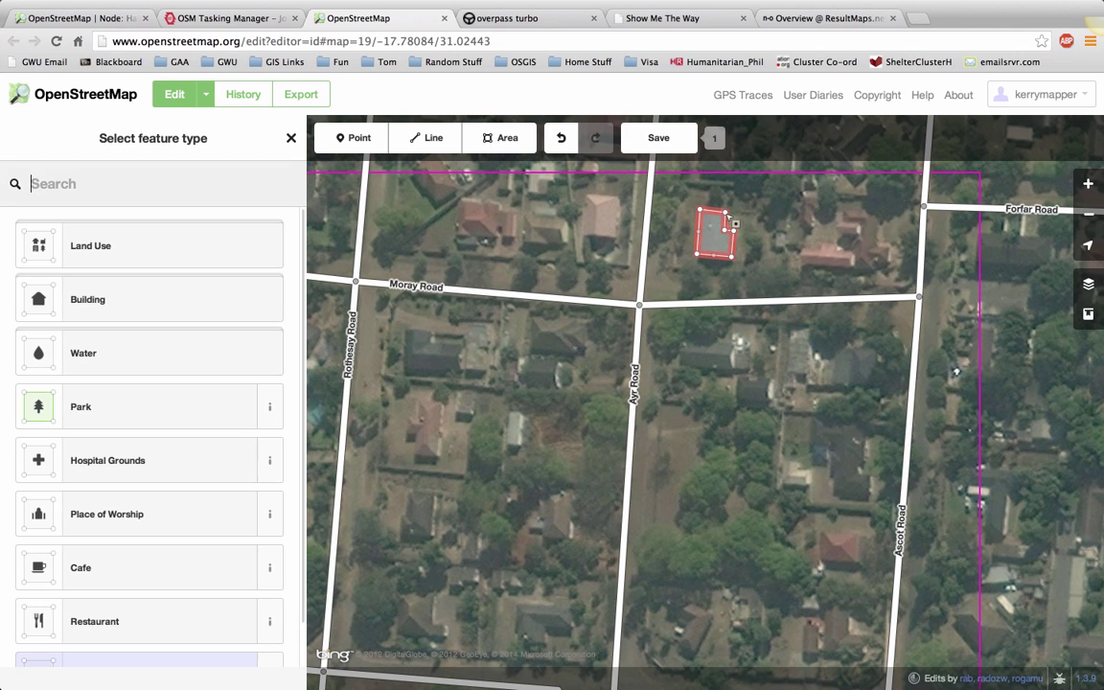
Step: Square the corners of the traced area and give it the generic Building feature type
{"action": "left_click", "coordinate": [728, 228]}
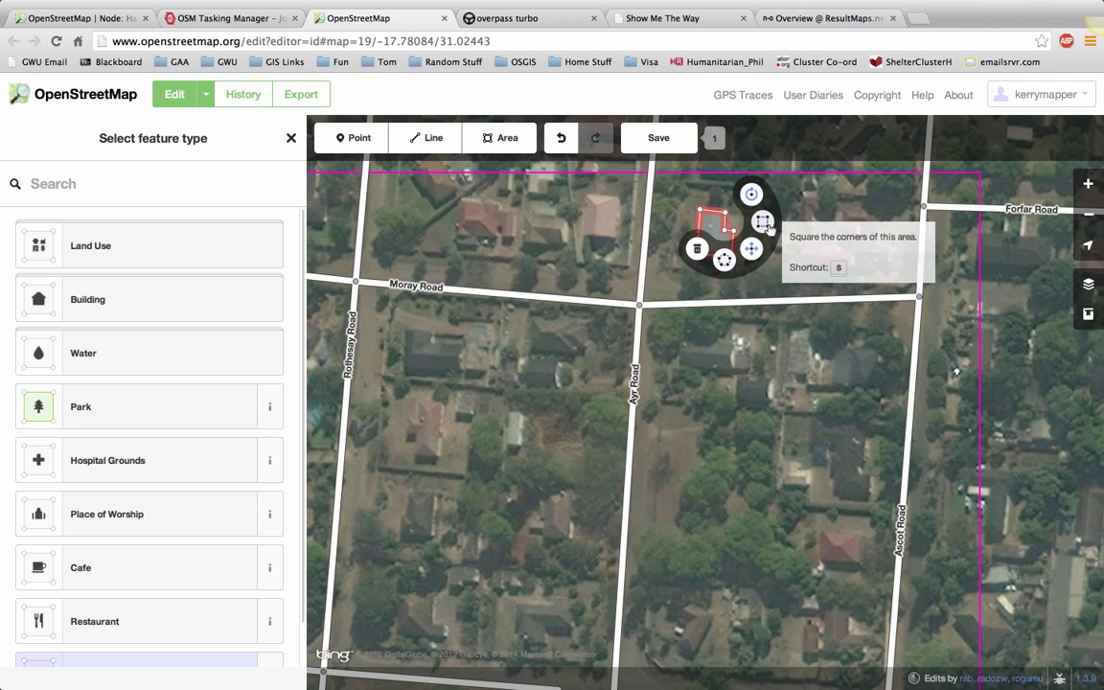
{"action": "left_click", "coordinate": [765, 224]}
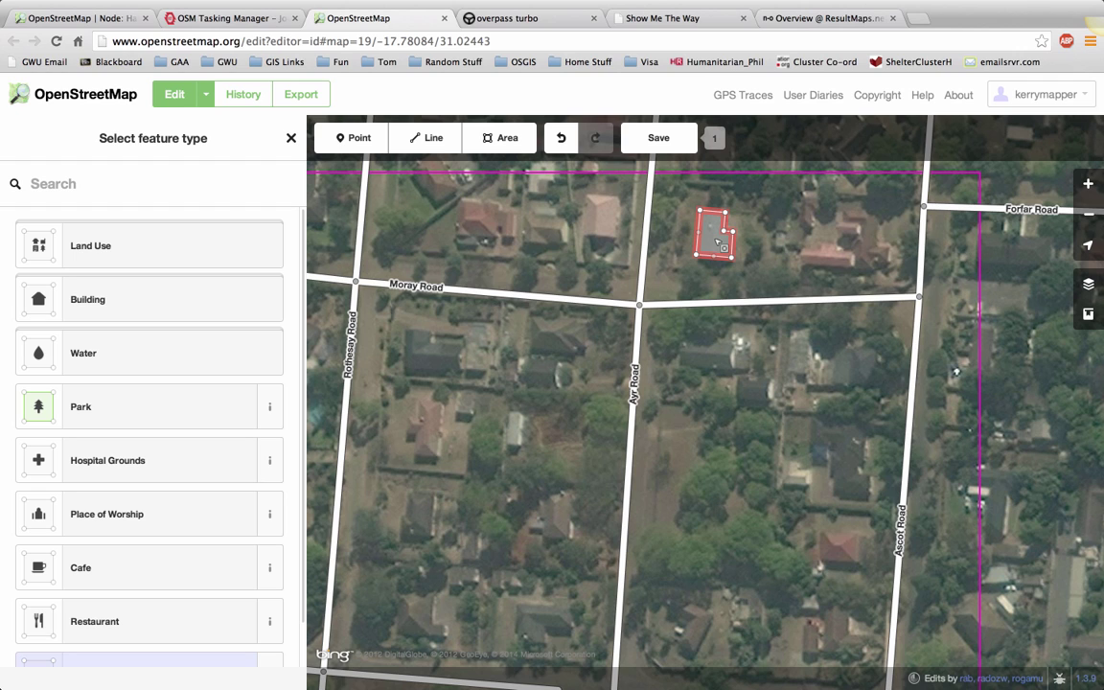
{"action": "left_click", "coordinate": [232, 301]}
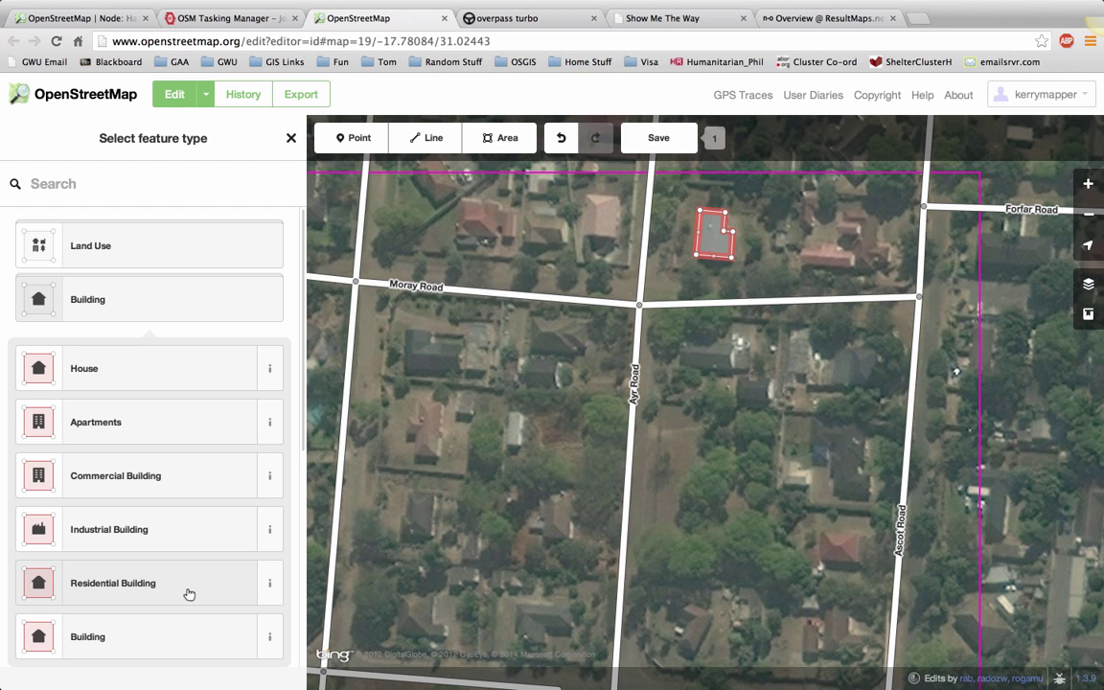
{"action": "left_click", "coordinate": [176, 641]}
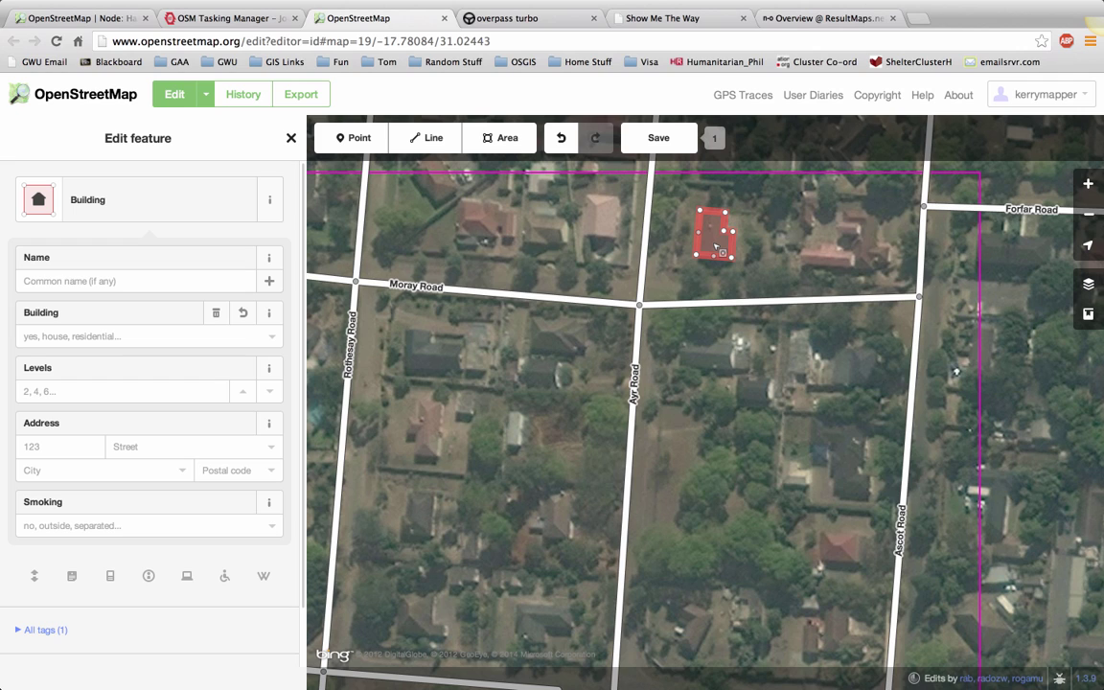
Step: Save the new building to OpenStreetMap with the commit message "#GWU, #RedCross traced from bing imagery"
{"action": "left_click", "coordinate": [670, 140]}
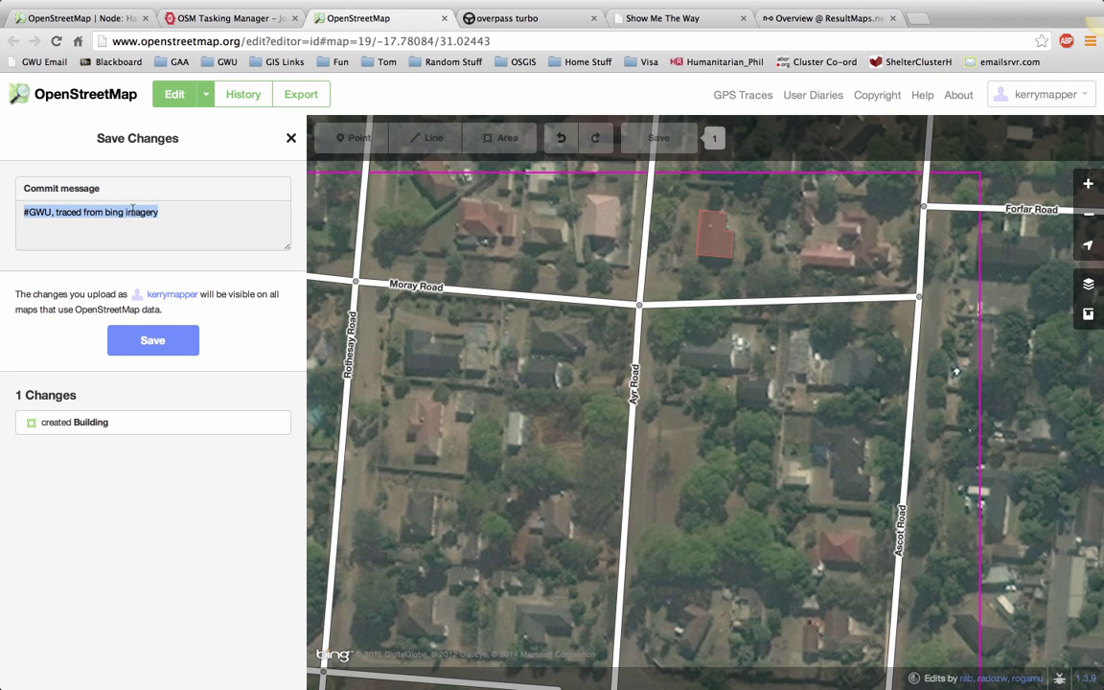
{"action": "left_click", "coordinate": [56, 213]}
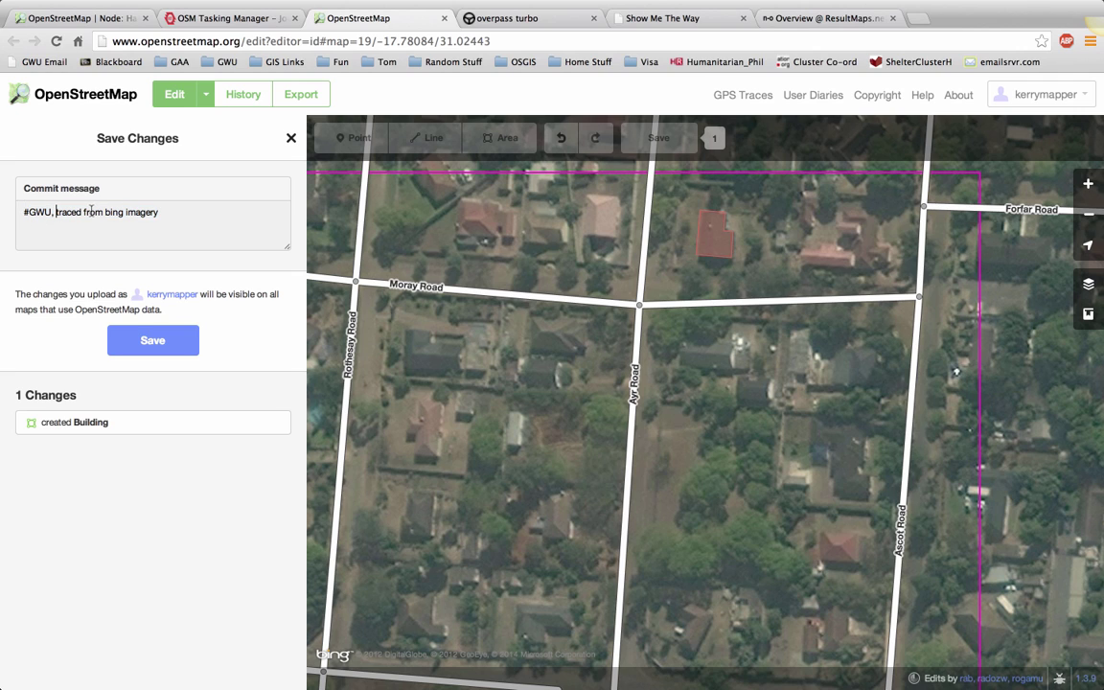
{"action": "type", "text": "#"}
{"action": "type", "text": "RedCr"}
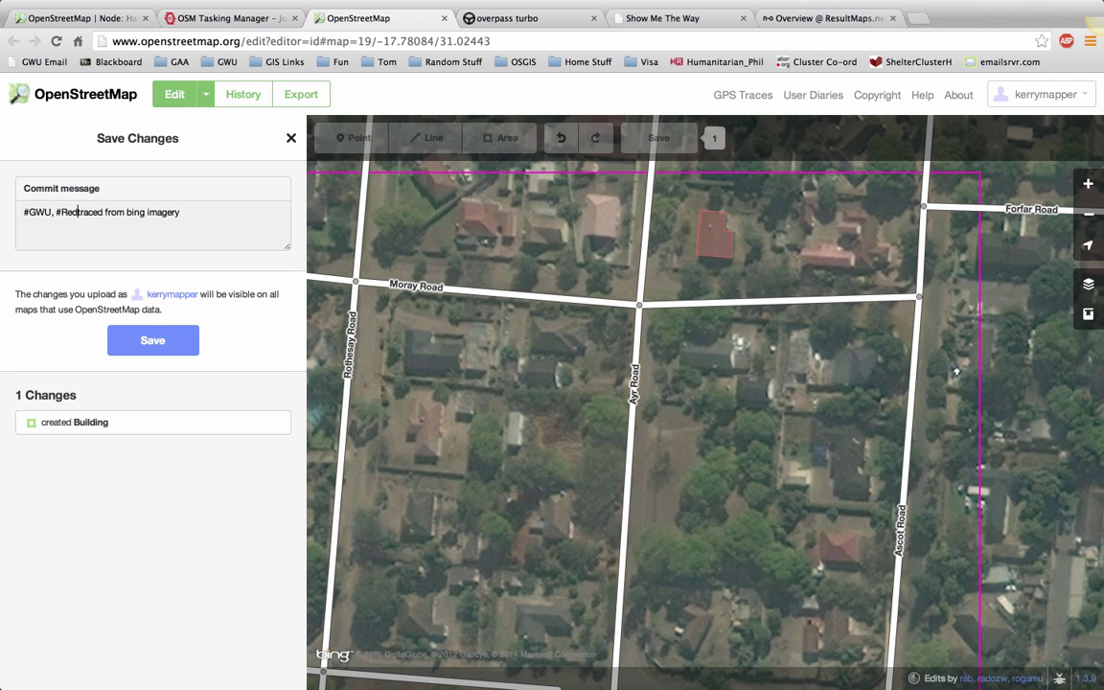
{"action": "type", "text": "oss"}
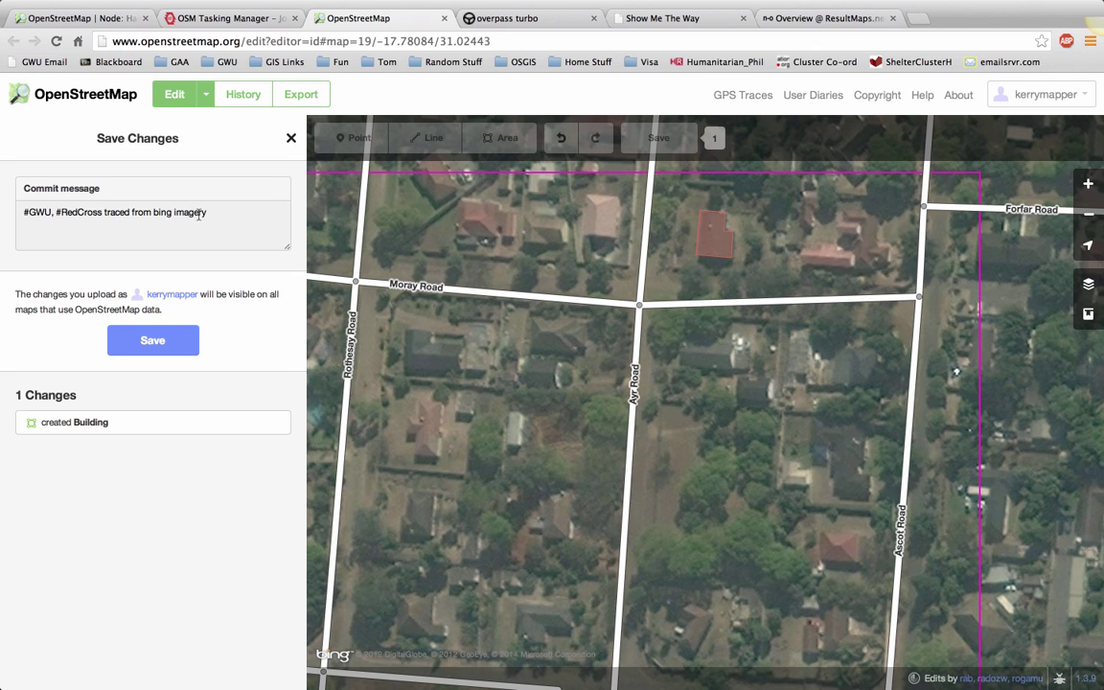
{"action": "left_click", "coordinate": [186, 349]}
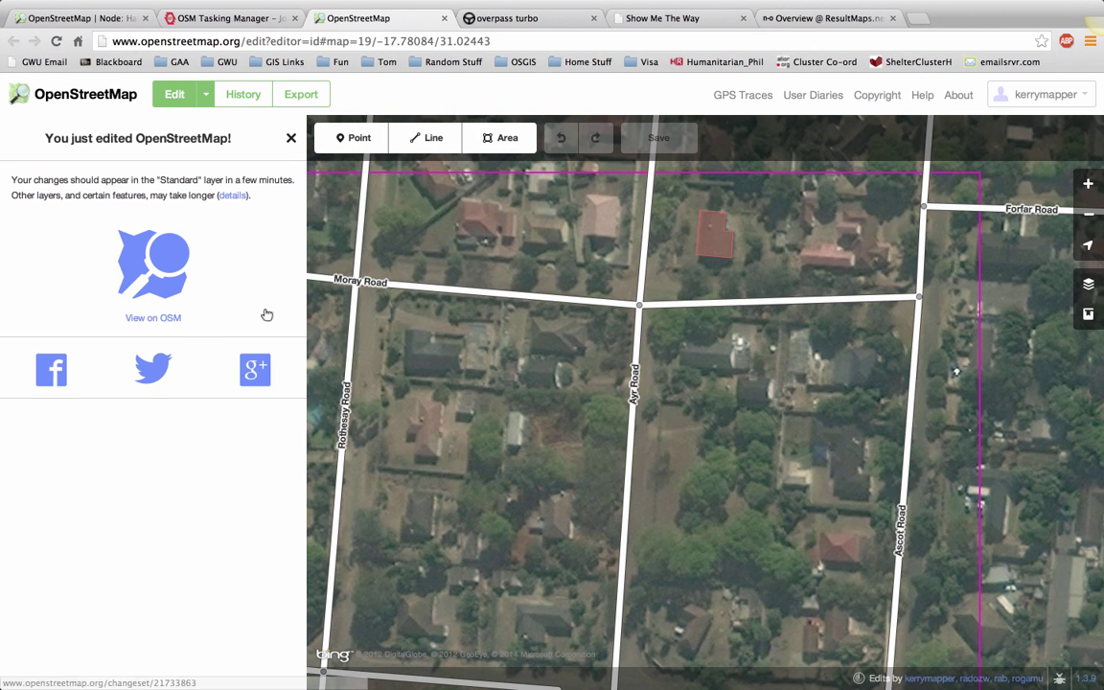
Step: Straighten Moray Road, then shift its Ascot Road junction slightly south and its Rothesay Road junction slightly north to follow the imagery
{"action": "left_click", "coordinate": [554, 303]}
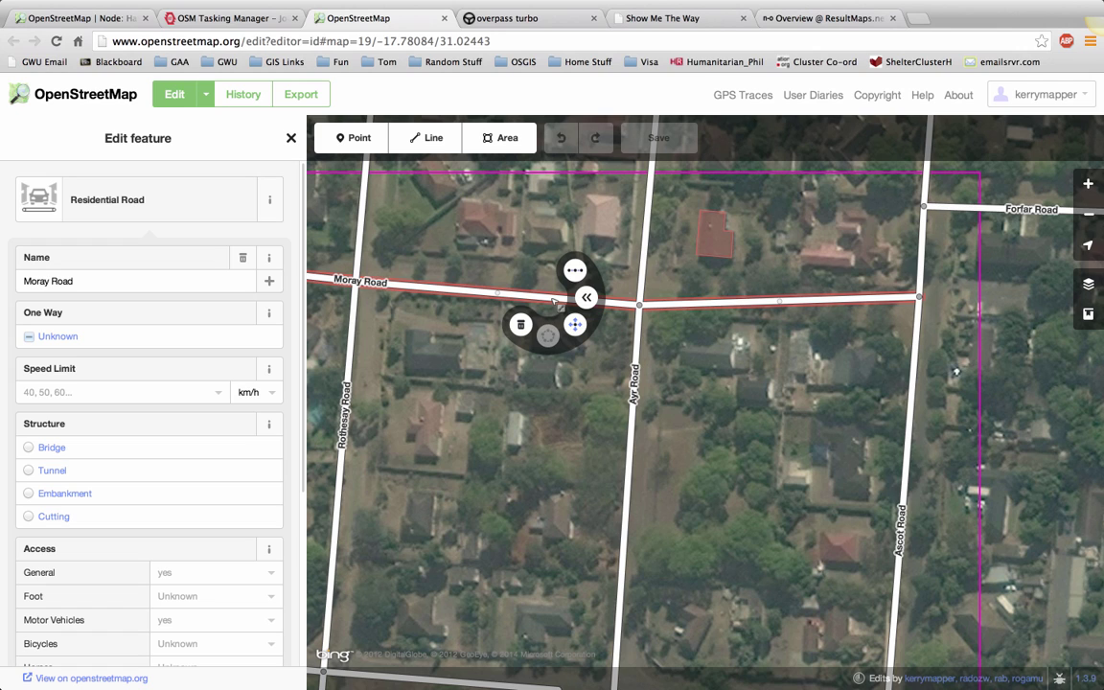
{"action": "left_click", "coordinate": [576, 277]}
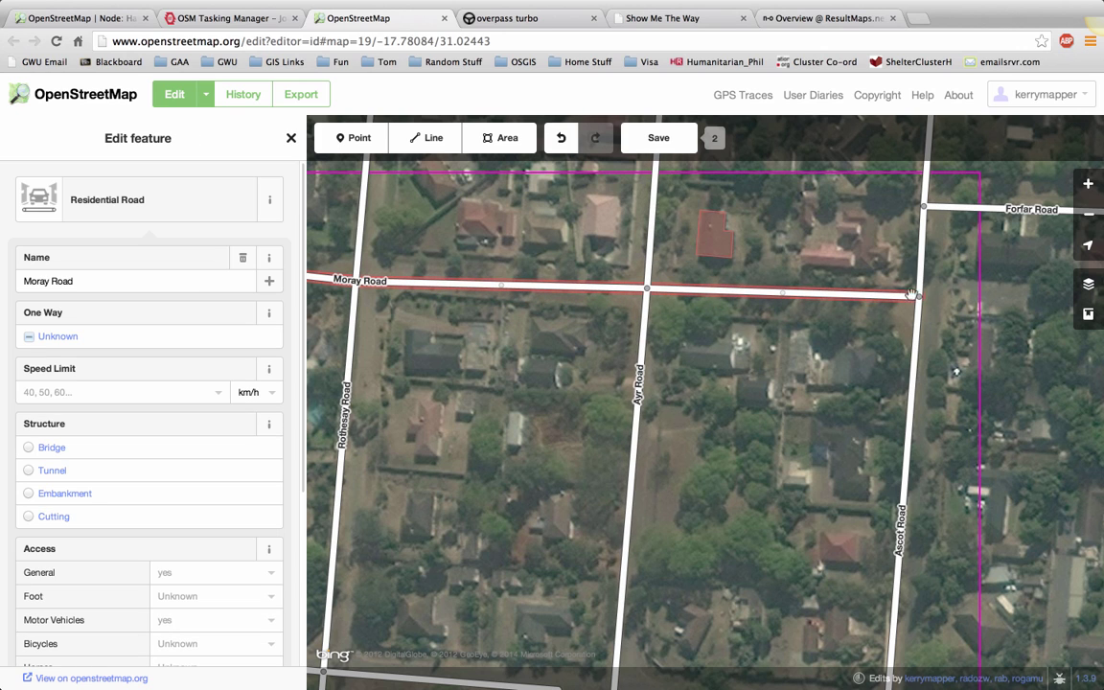
{"action": "left_click_drag", "start_coordinate": [921, 300], "coordinate": [914, 308]}
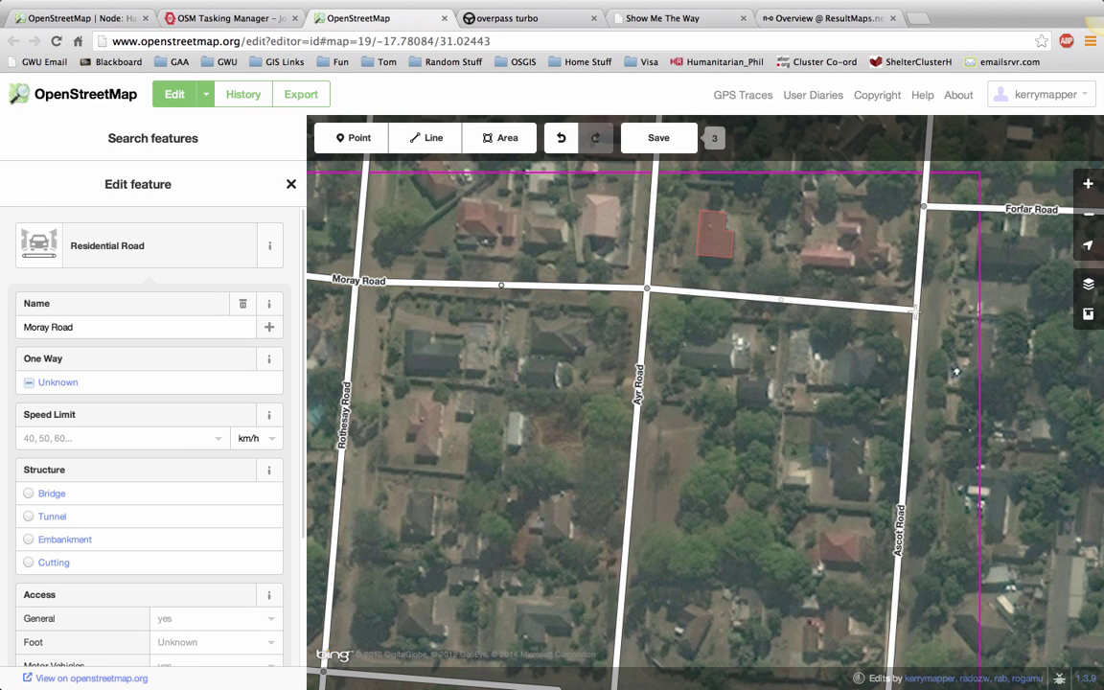
{"action": "left_click_drag", "start_coordinate": [355, 281], "coordinate": [356, 275]}
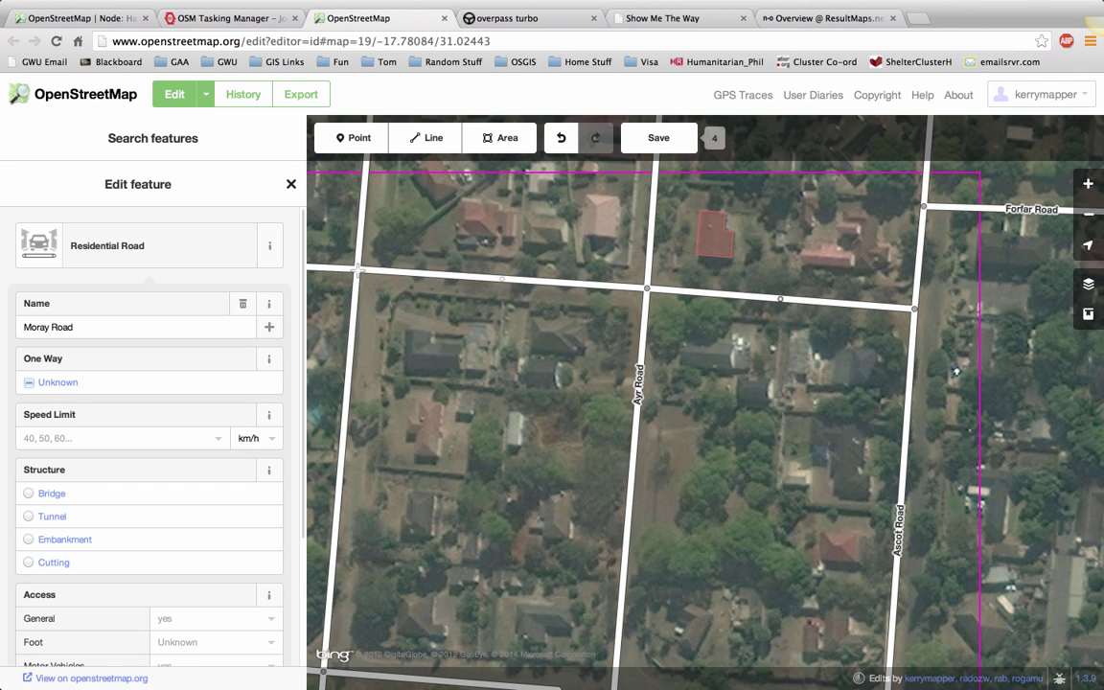
{"action": "left_click", "coordinate": [358, 270]}
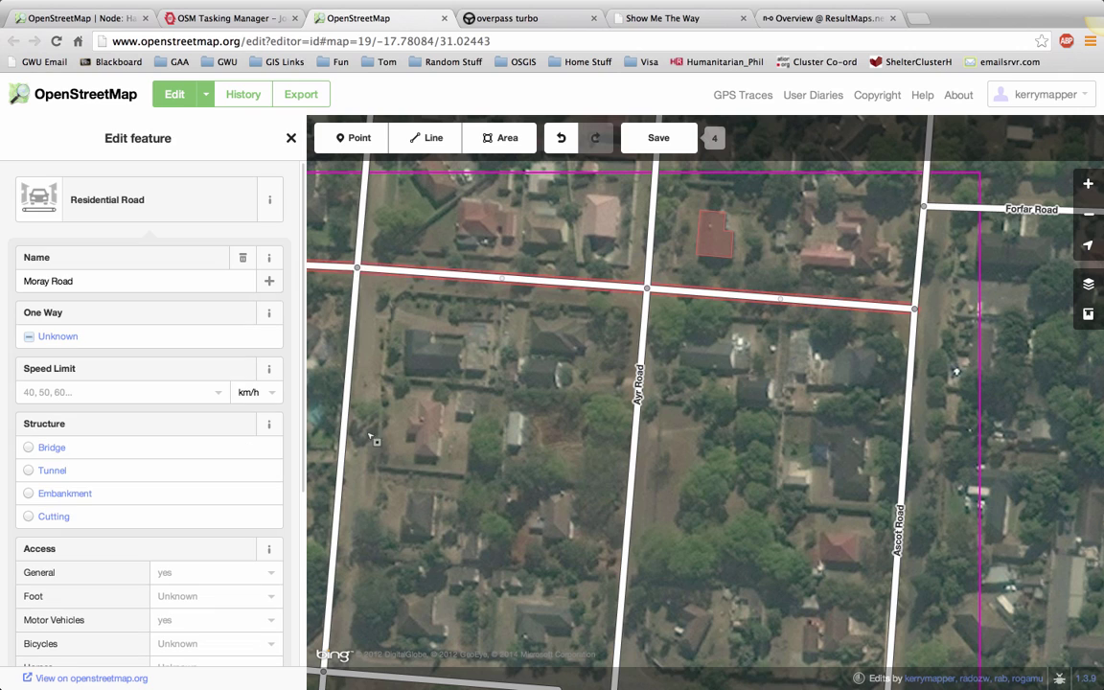
{"action": "left_click_drag", "start_coordinate": [329, 677], "coordinate": [334, 665]}
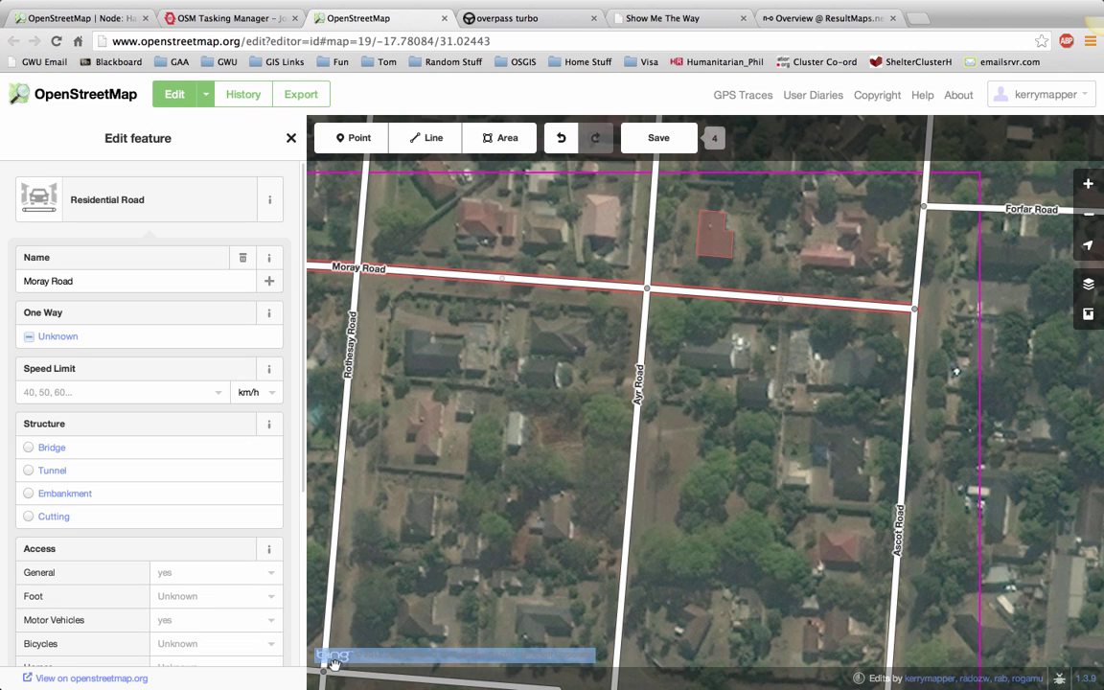
Step: Upload the road alignment changes, keeping the commit message "#GWU, #RedCross traced from bing imagery"
{"action": "left_click", "coordinate": [674, 145]}
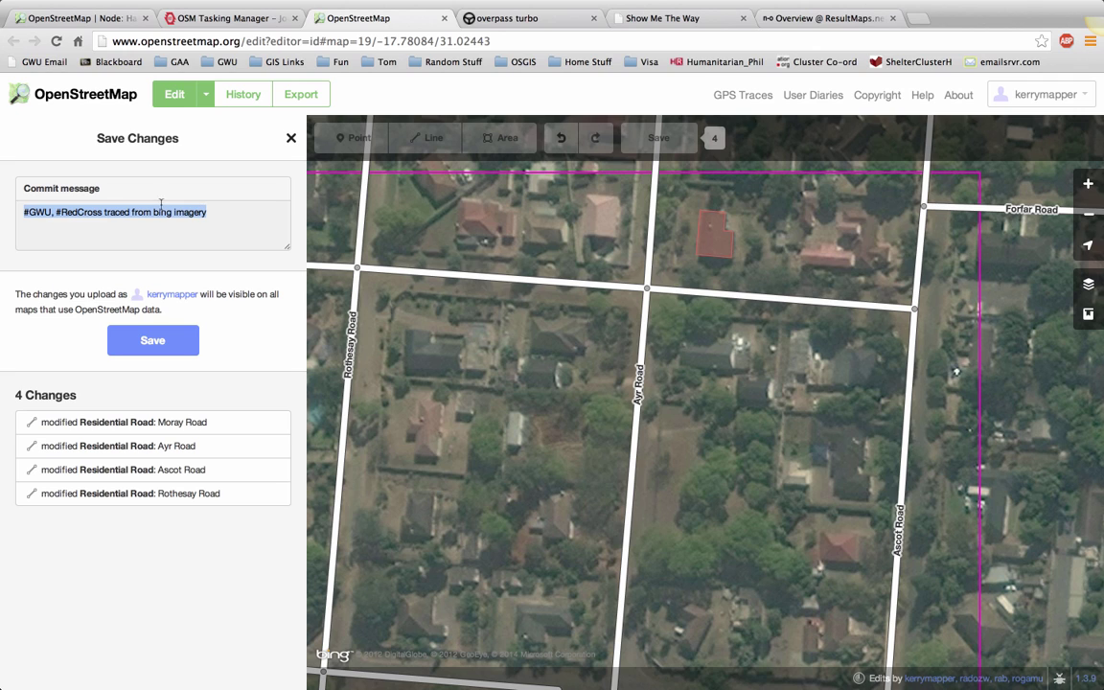
{"action": "left_click", "coordinate": [233, 217]}
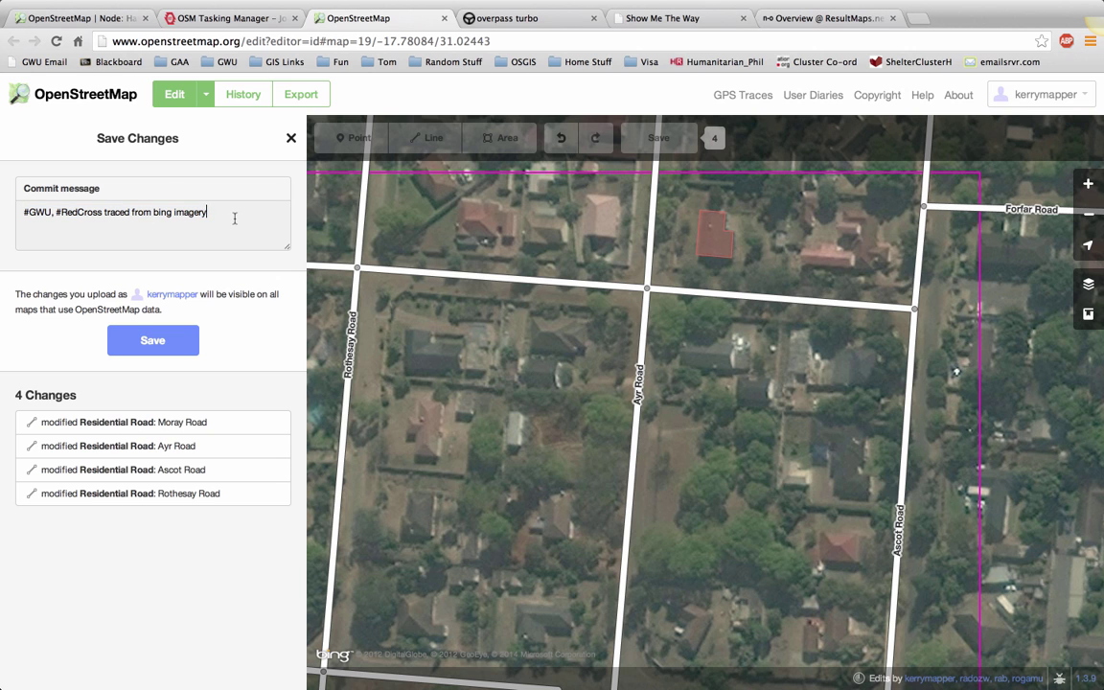
{"action": "left_click", "coordinate": [155, 338]}
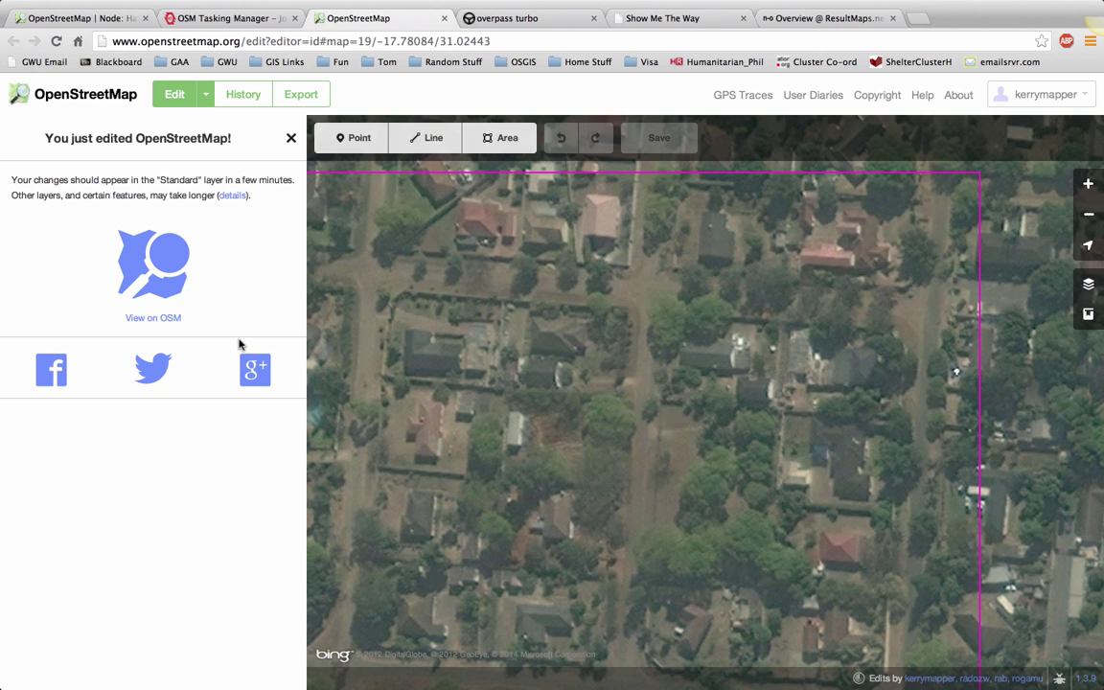